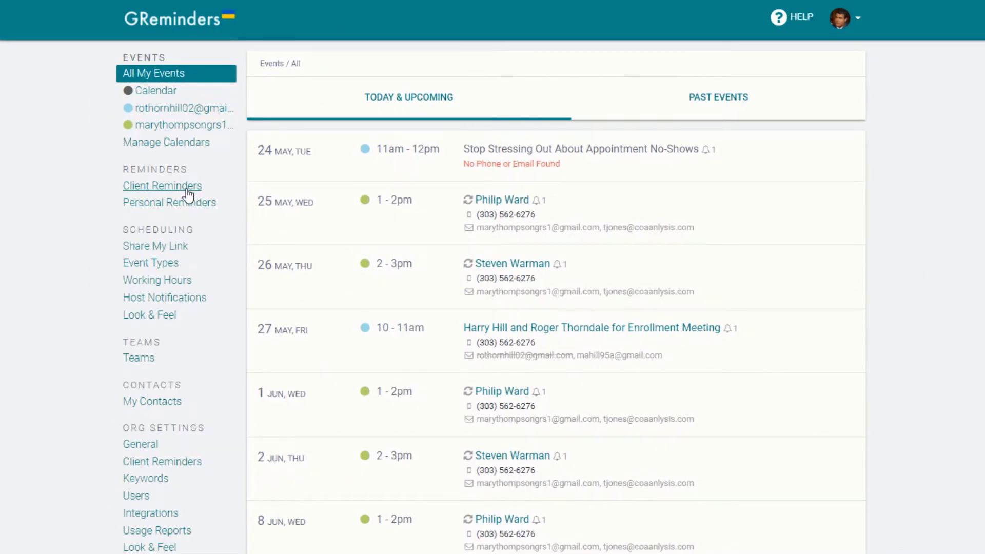
# Step: Open the Client Reminder Templates list, which shows the 24-hour All Events SMS reminder
pyautogui.click(187, 190)
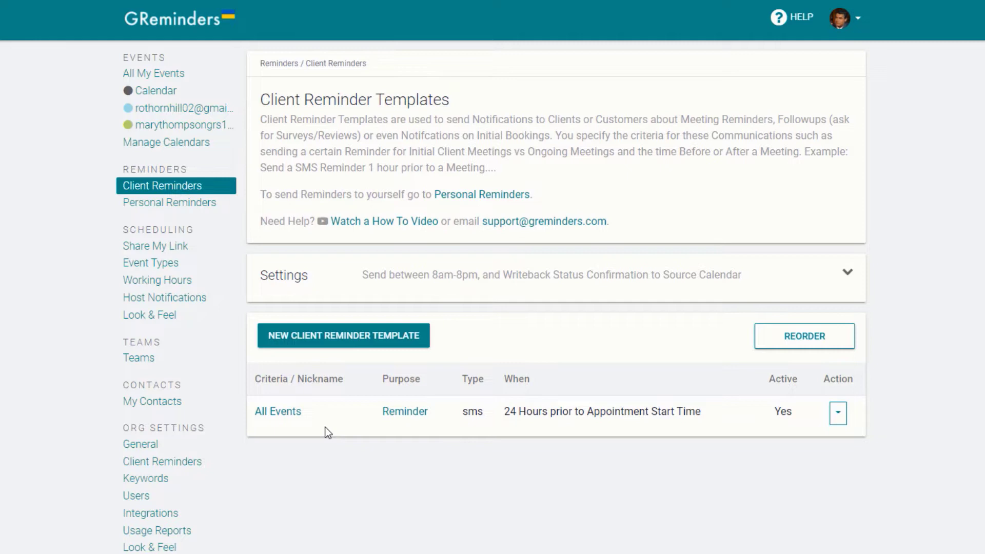
# Step: Start a new client reminder template and review its SMS and 24 Hours options, leaving them unchanged
pyautogui.click(338, 338)
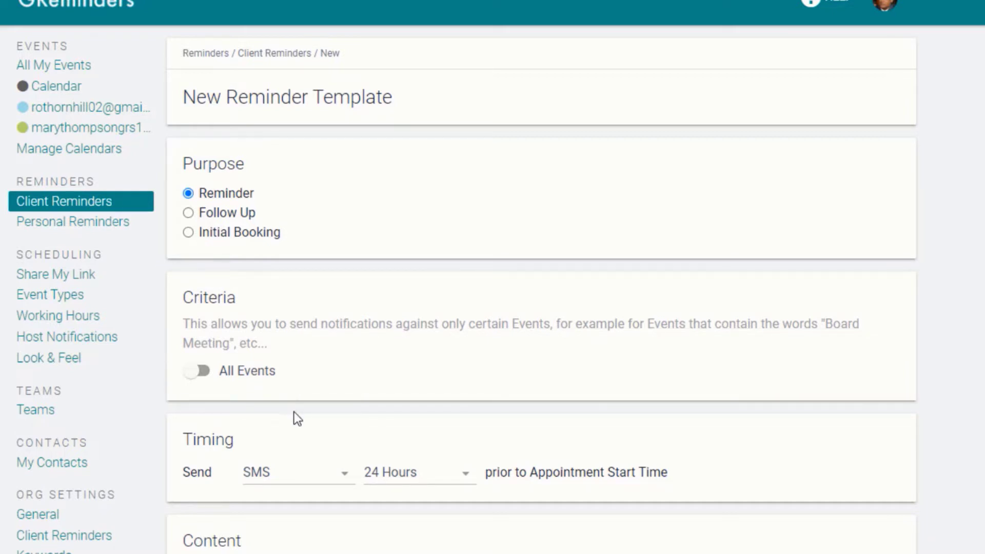
pyautogui.scroll(-3, 294, 412)
pyautogui.click(322, 317)
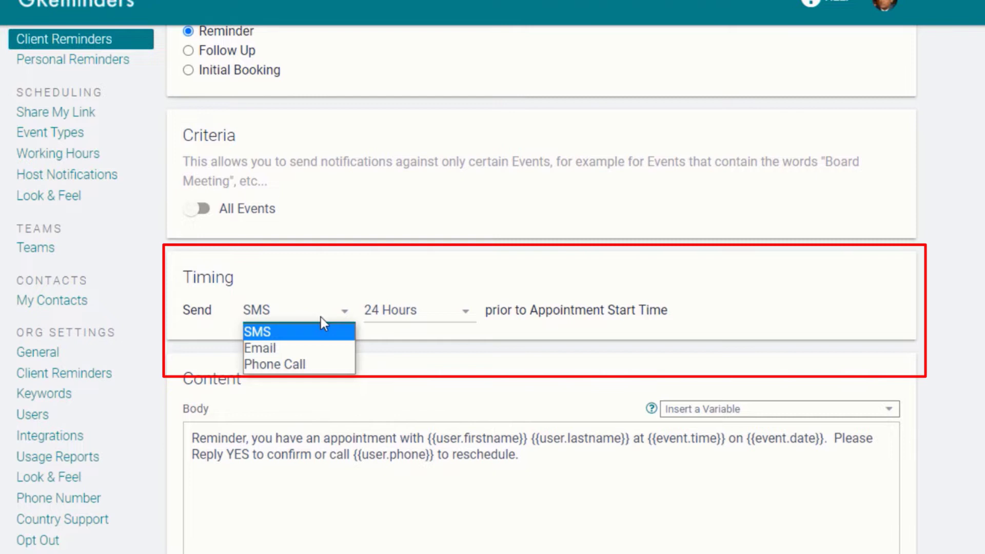
pyautogui.click(370, 330)
pyautogui.click(418, 309)
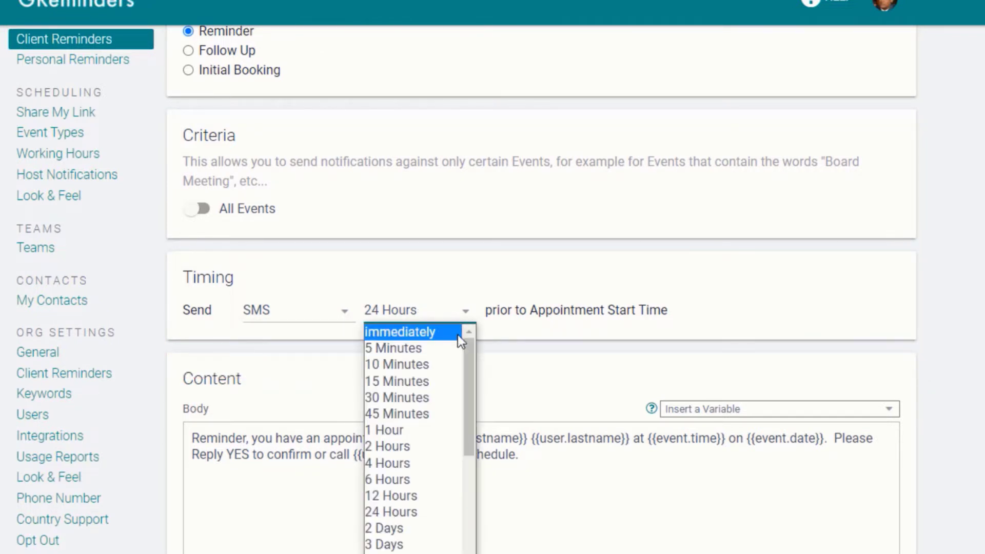
pyautogui.moveTo(464, 349); pyautogui.dragTo(477, 288)
pyautogui.click(474, 282)
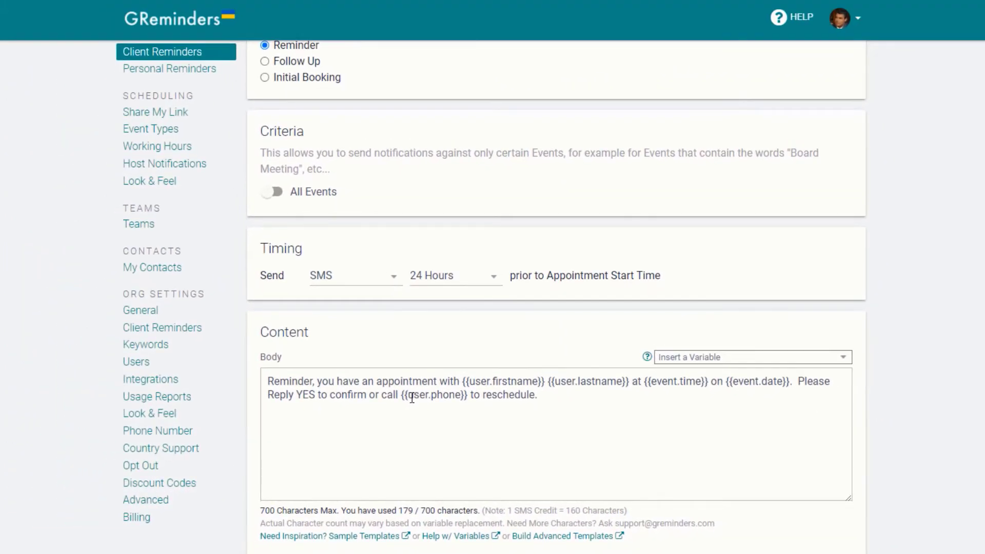
# Step: Make the template an Initial Booking notification with the custom criterion Event Booked
pyautogui.scroll(3, 384, 379)
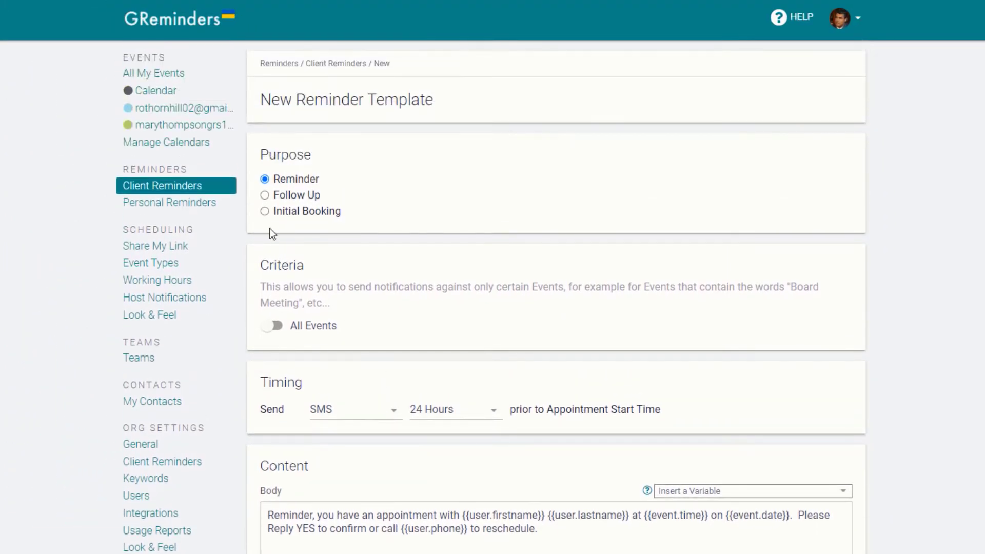
pyautogui.click(265, 212)
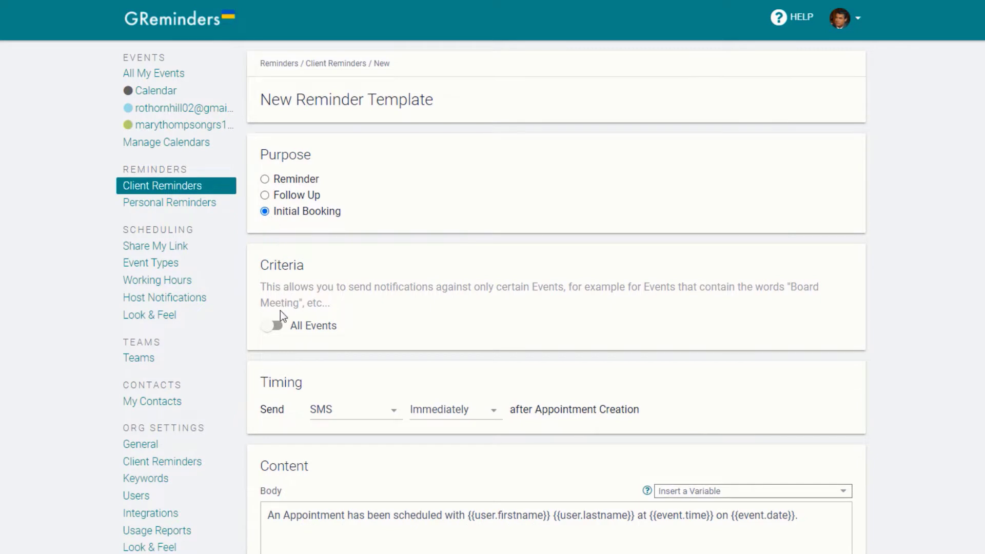
pyautogui.click(278, 328)
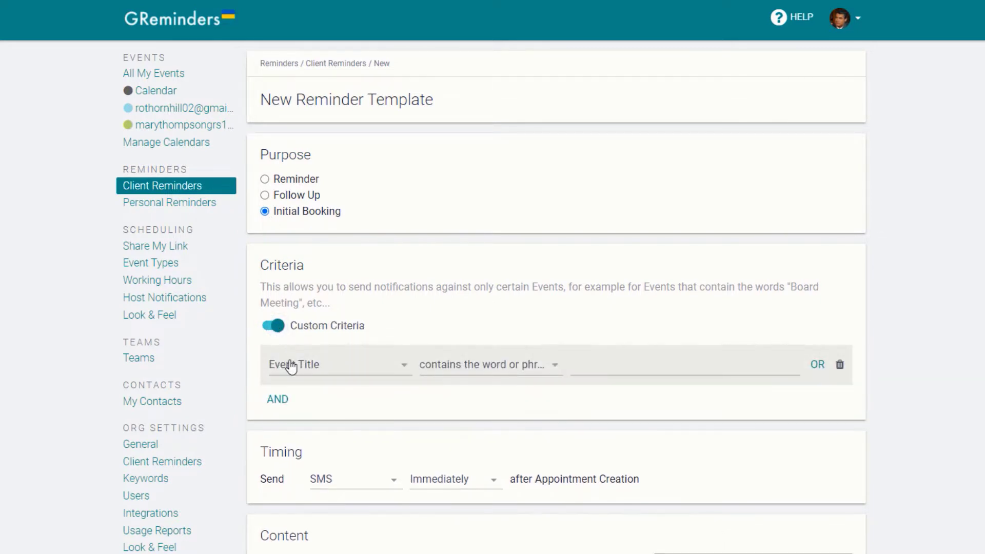
pyautogui.click(315, 364)
pyautogui.click(323, 316)
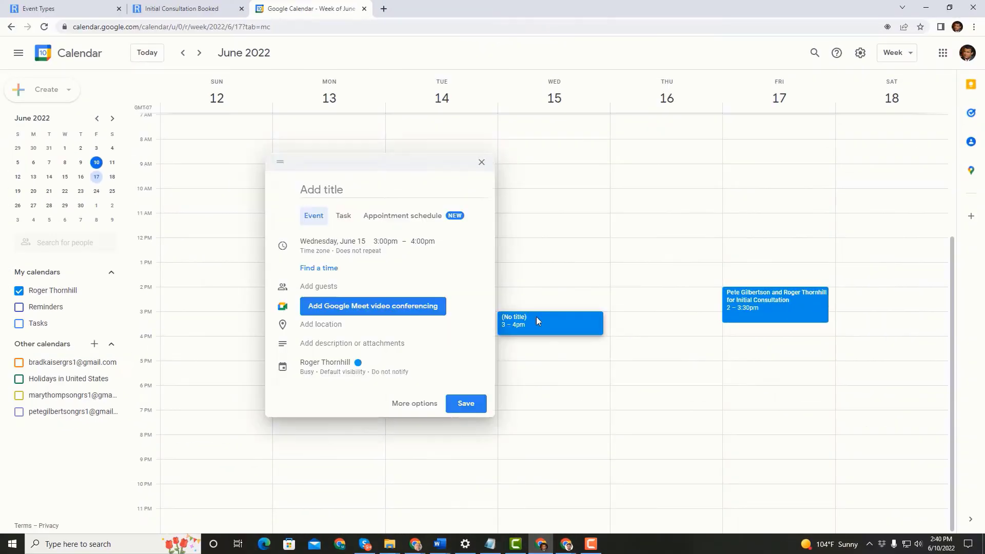
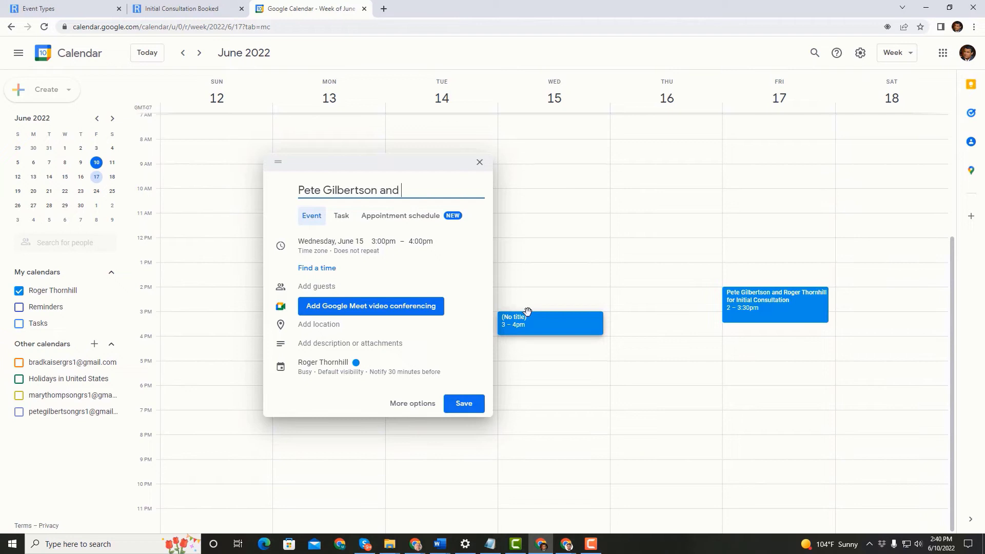
# Step: Title the Wednesday event for the clients' Initial Consultation, then book Friday June 17 at 2:00pm
pyautogui.write('Thornhill for Initial Consultation')
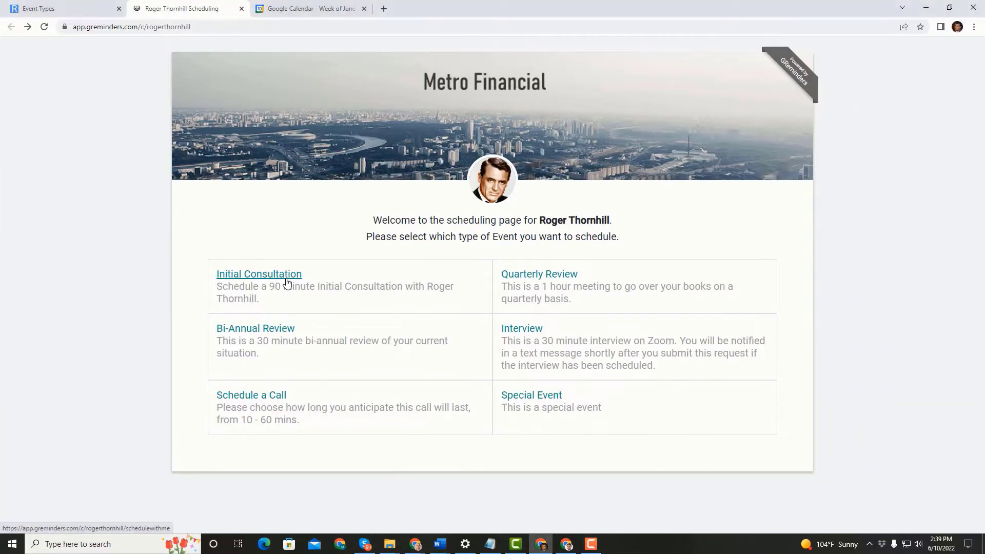
pyautogui.click(285, 278)
pyautogui.click(652, 336)
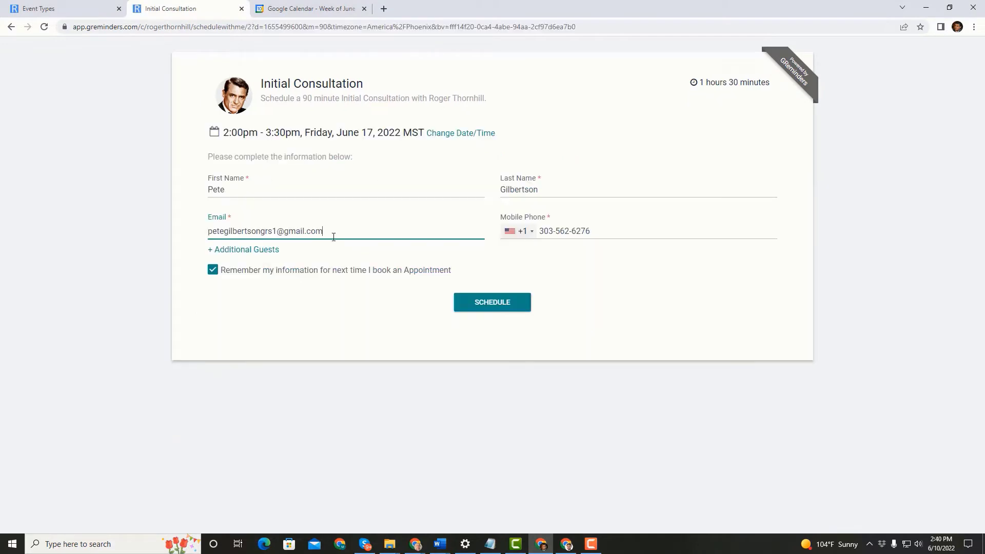
pyautogui.click(482, 304)
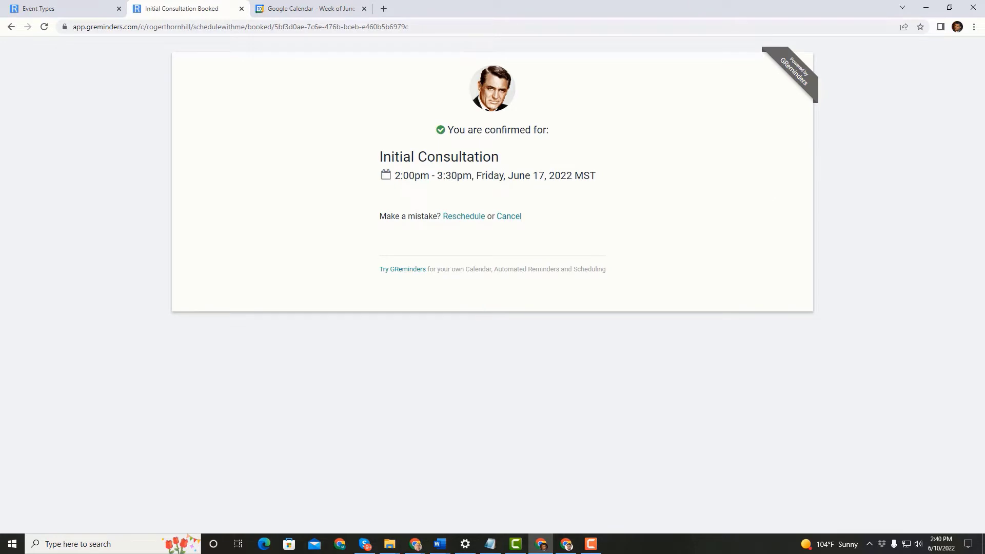
# Step: Switch to Gmail and scroll through the Friday June 17 Initial Consultation invitation email
pyautogui.hotkey('alt', 'Tab')
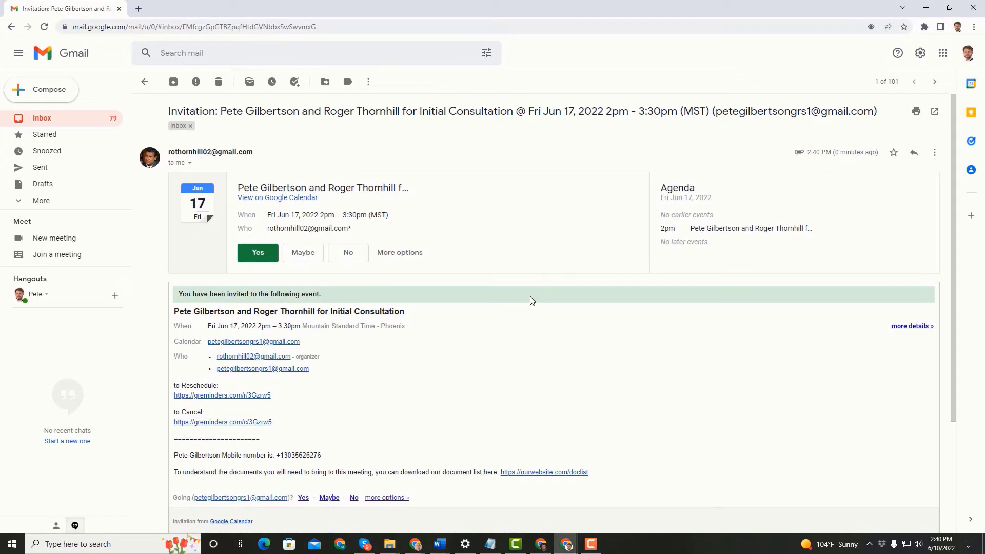
pyautogui.scroll(-1, 532, 301)
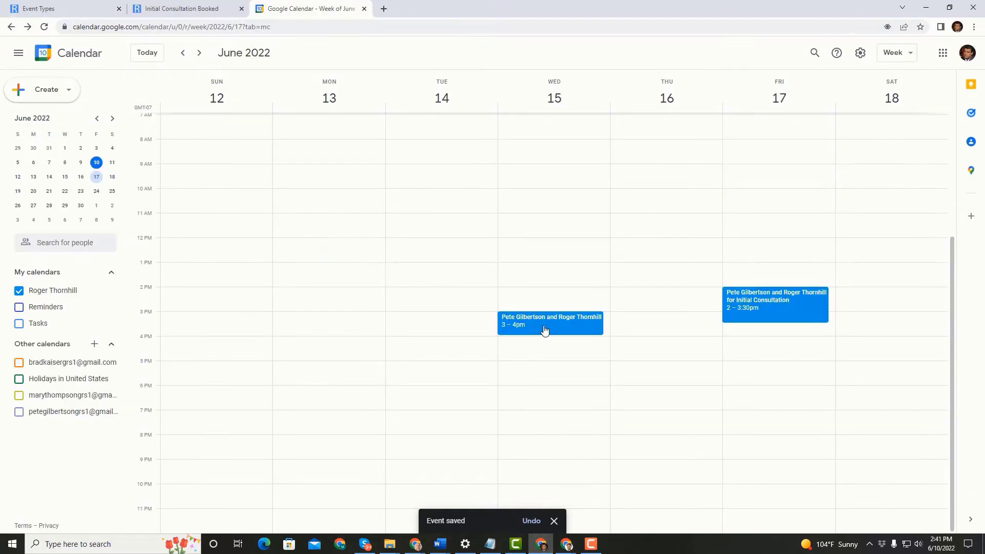
# Step: Give the Wednesday event a description asking the client to download the document list, and save it
pyautogui.click(544, 326)
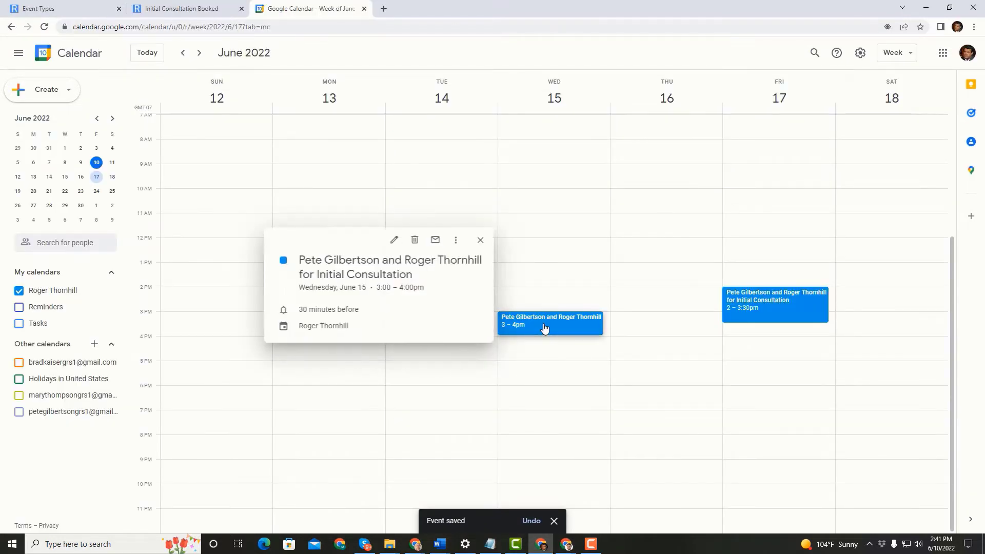
pyautogui.click(393, 240)
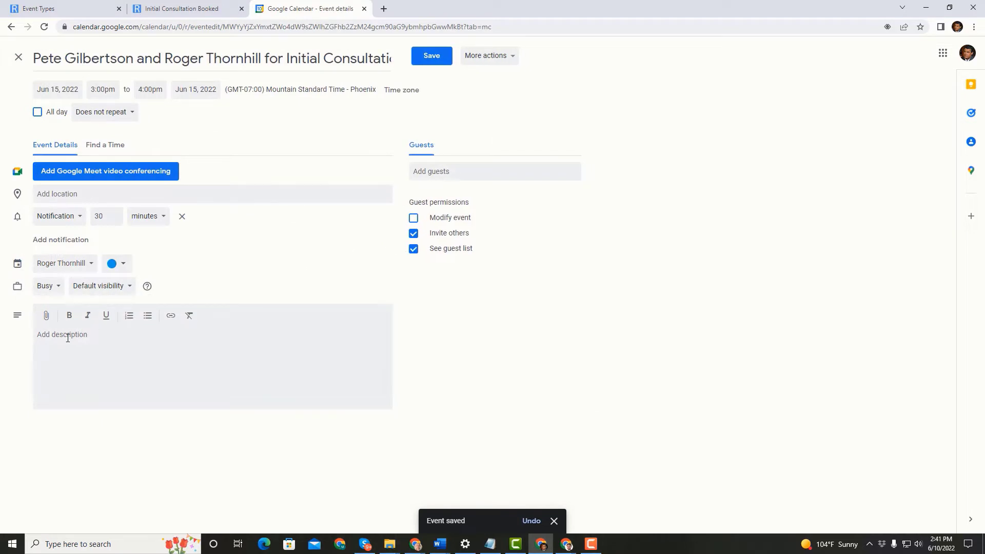
pyautogui.click(67, 335)
pyautogui.write('To understand the documents')
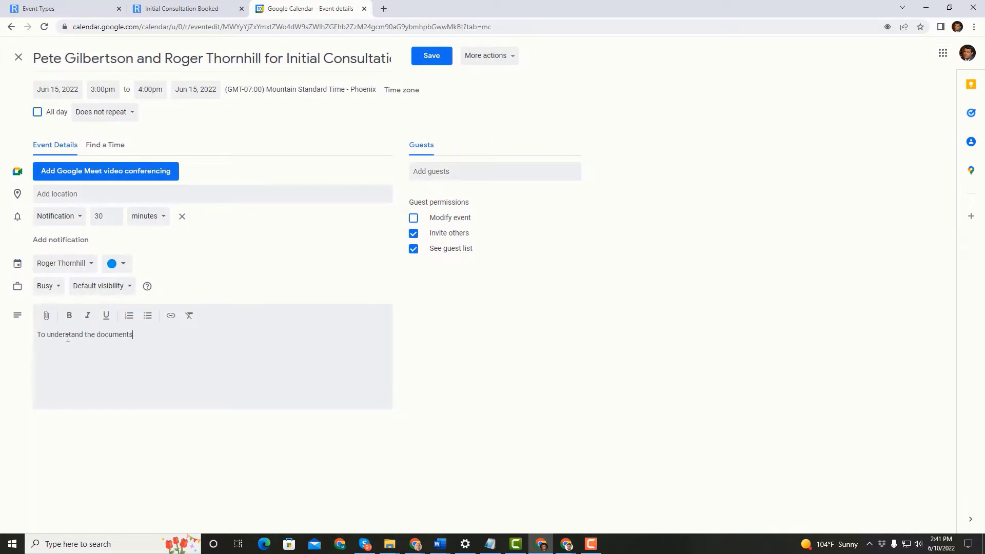
pyautogui.write(' you will need for this appointment, please download our list at')
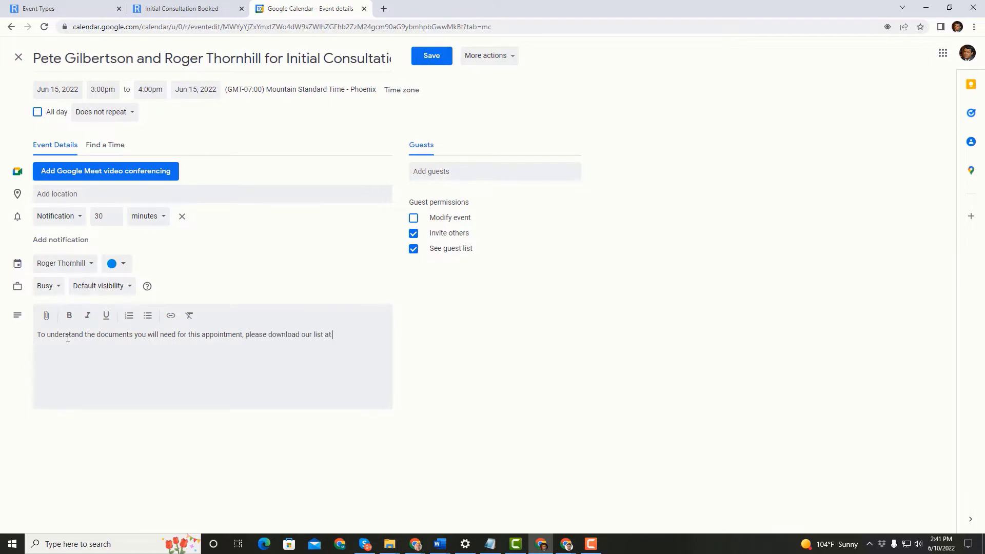
pyautogui.write(' https://ourwebsite.com/doclist')
pyautogui.click(425, 66)
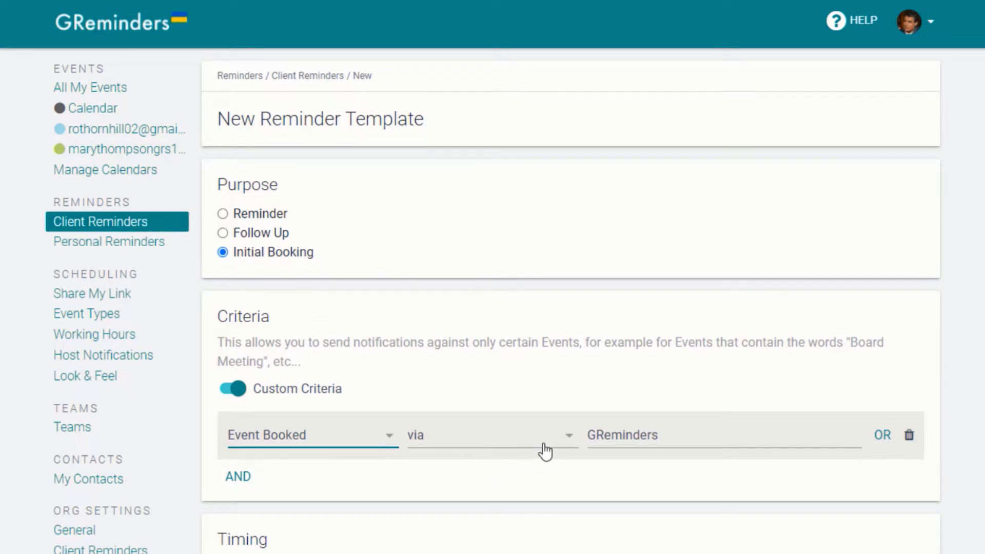
# Step: Target events booked not via GReminders, send by Email, and highlight the doclist link in the body
pyautogui.click(544, 451)
pyautogui.click(502, 468)
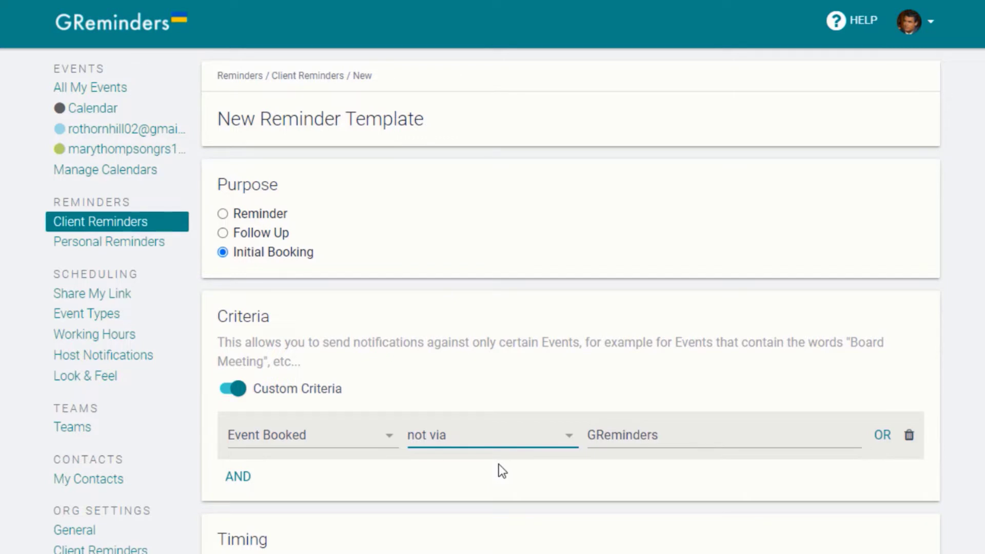
pyautogui.scroll(-3, 487, 464)
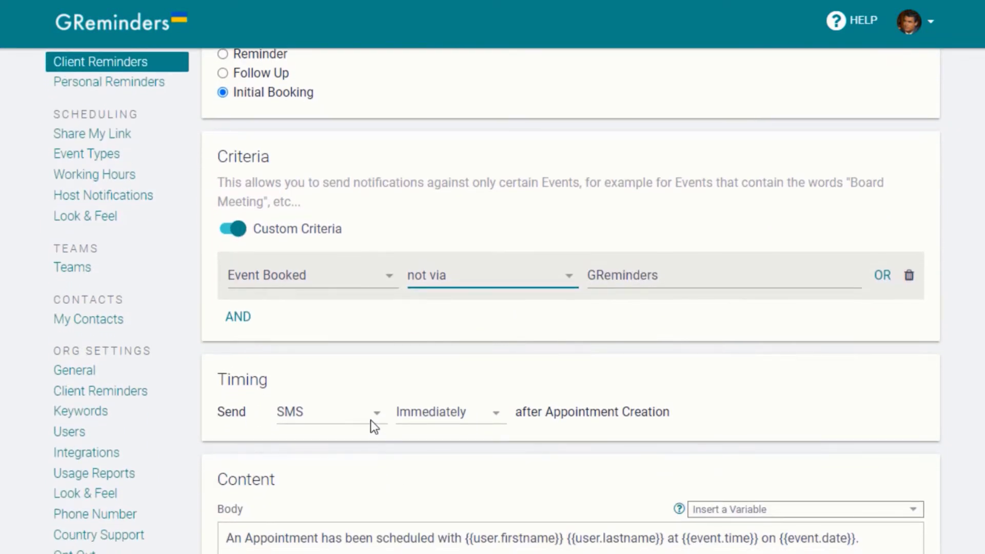
pyautogui.click(372, 416)
pyautogui.click(336, 449)
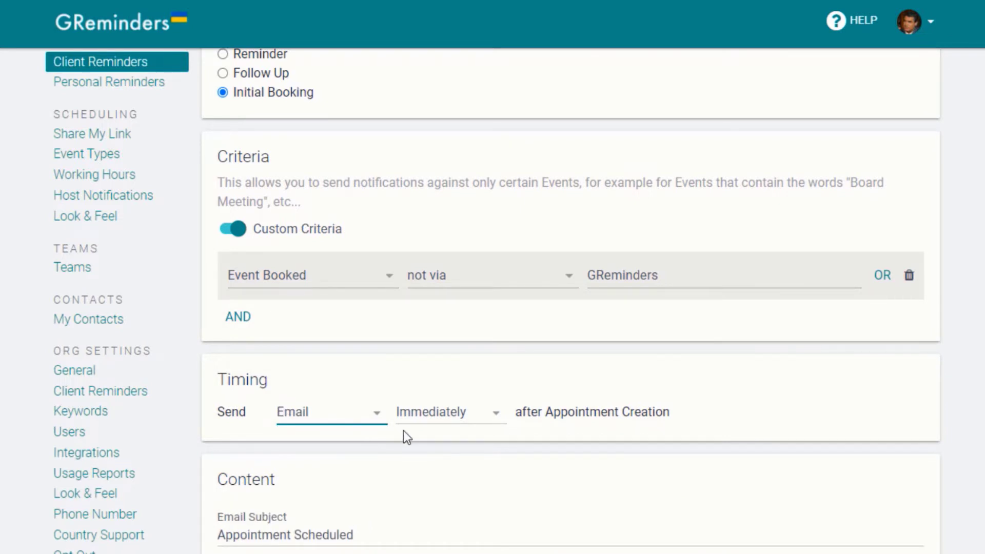
pyautogui.scroll(-3, 404, 430)
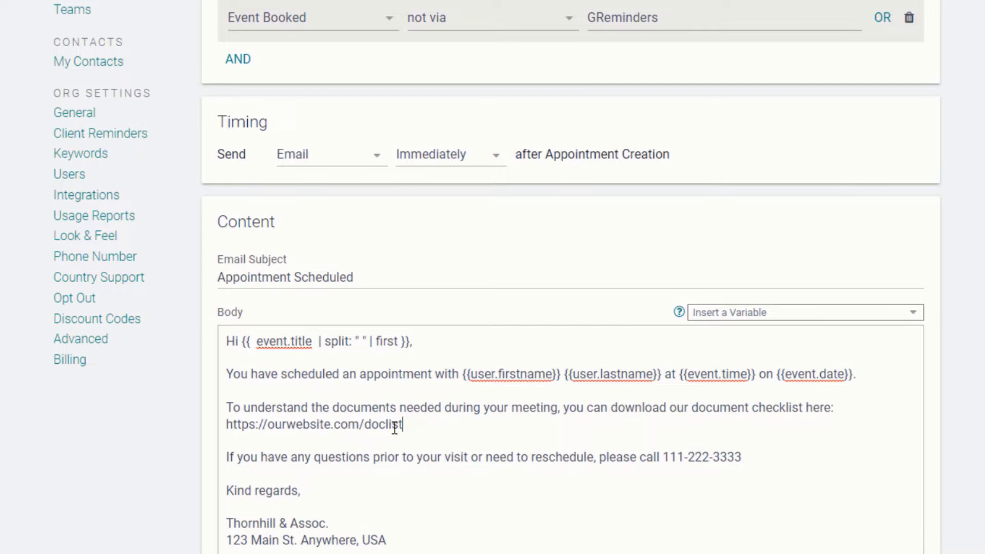
pyautogui.moveTo(403, 424); pyautogui.dragTo(195, 429)
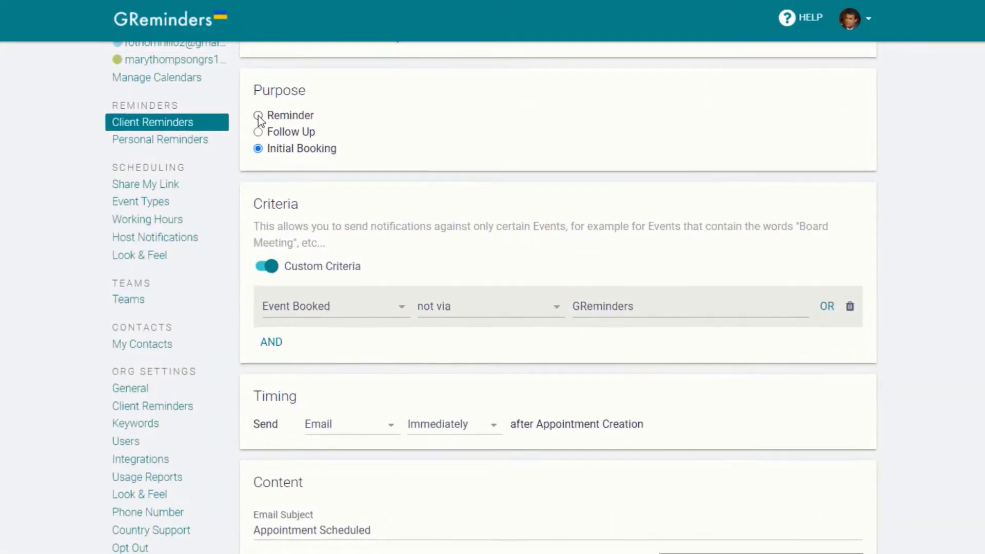
# Step: Switch the purpose to Reminder and restrict it to events whose Event Status is unconfirmed
pyautogui.click(265, 113)
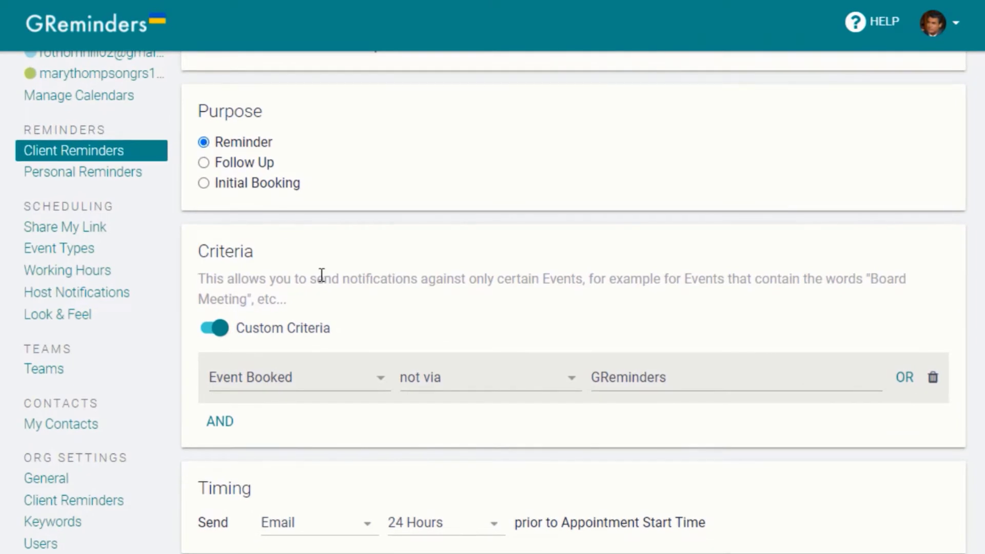
pyautogui.click(301, 382)
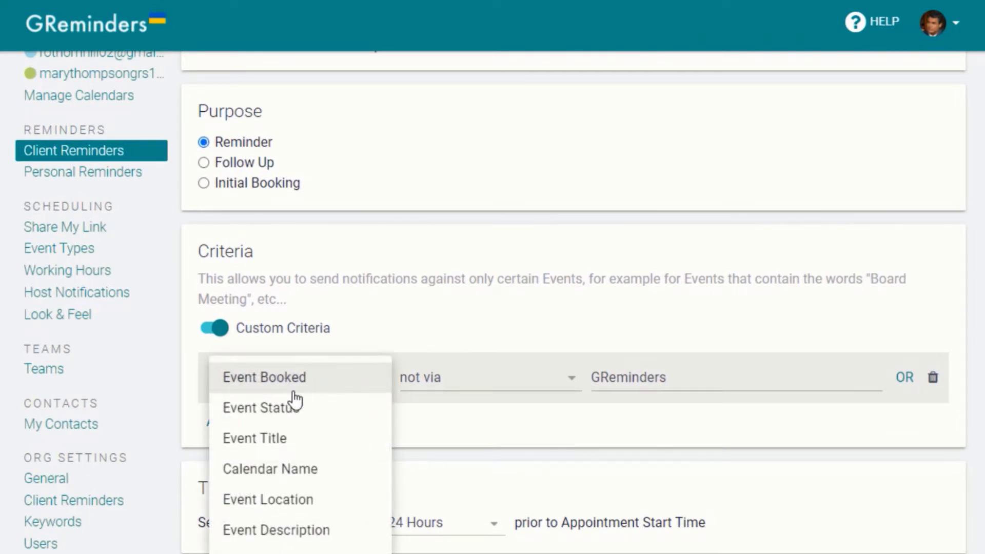
pyautogui.click(287, 411)
pyautogui.click(543, 390)
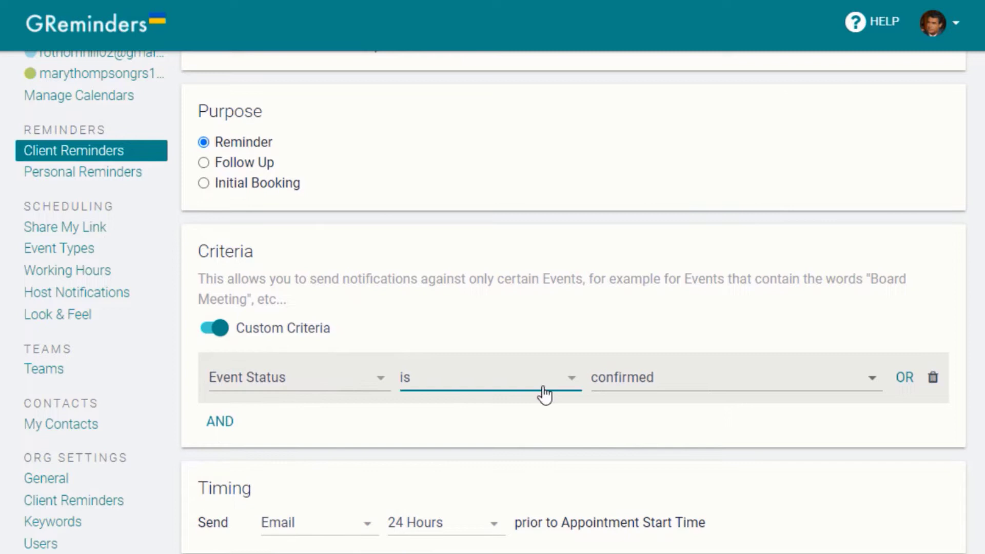
pyautogui.click(603, 381)
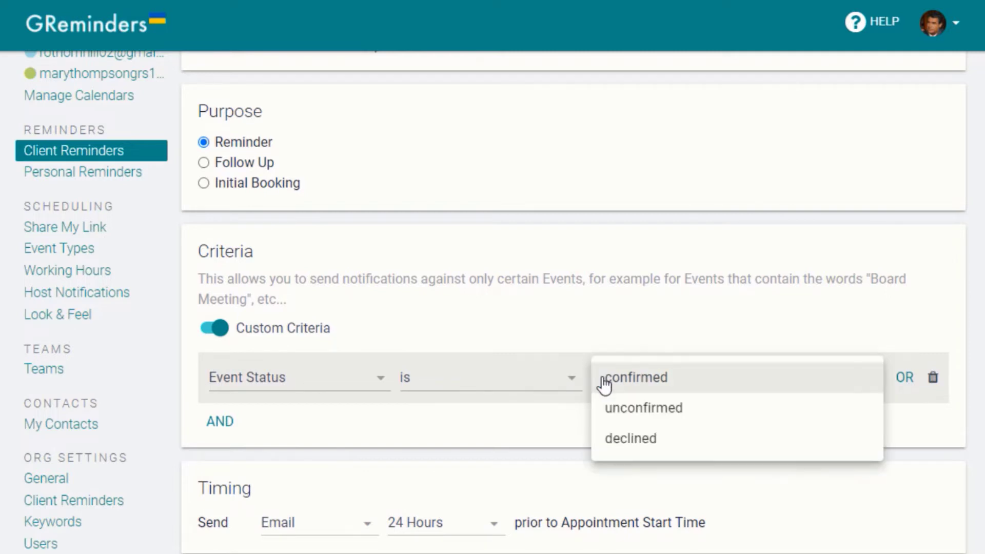
pyautogui.click(611, 408)
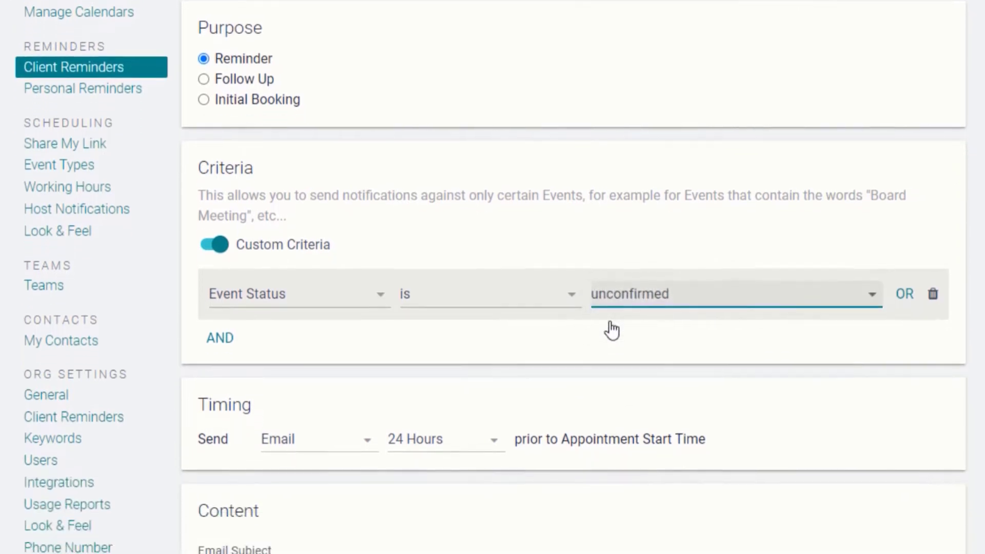
# Step: Send it as an SMS at 8:00am the same day, and highlight 'Reply YES to confirm'
pyautogui.click(365, 392)
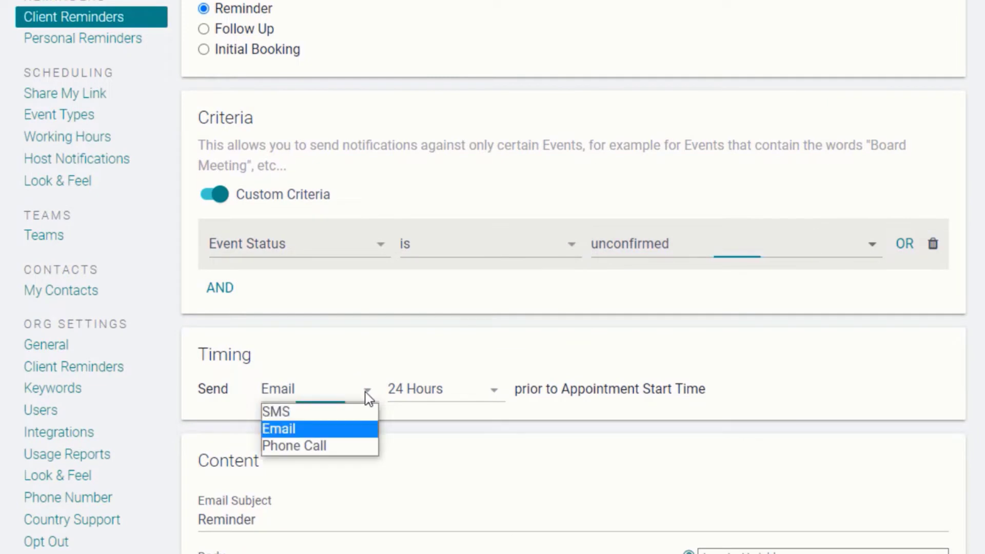
pyautogui.click(314, 413)
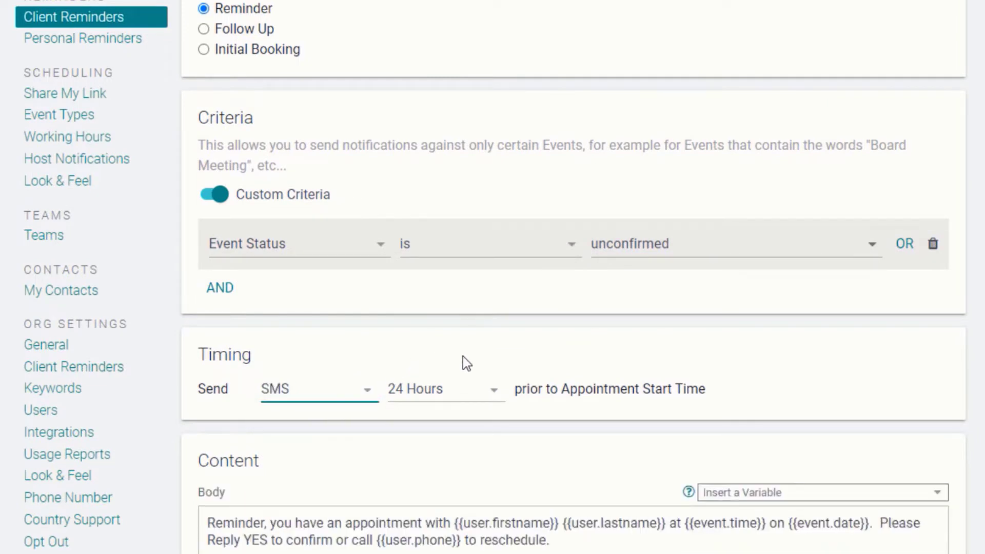
pyautogui.click(473, 387)
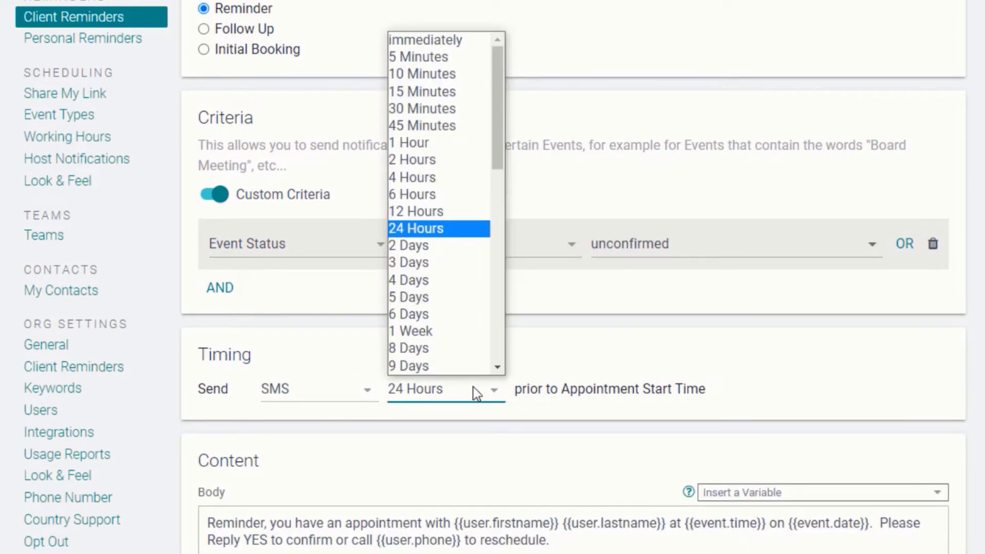
pyautogui.moveTo(497, 143); pyautogui.dragTo(476, 287)
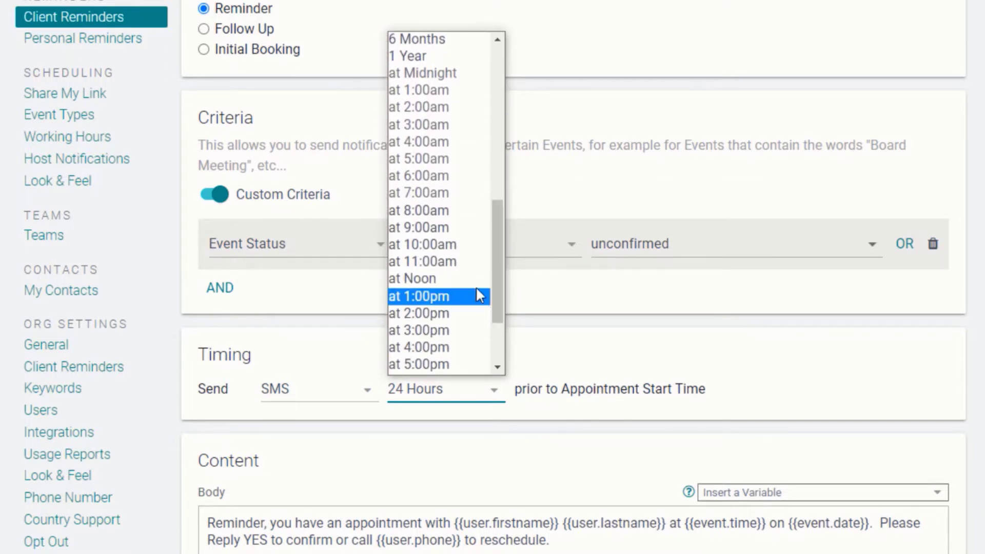
pyautogui.click(442, 209)
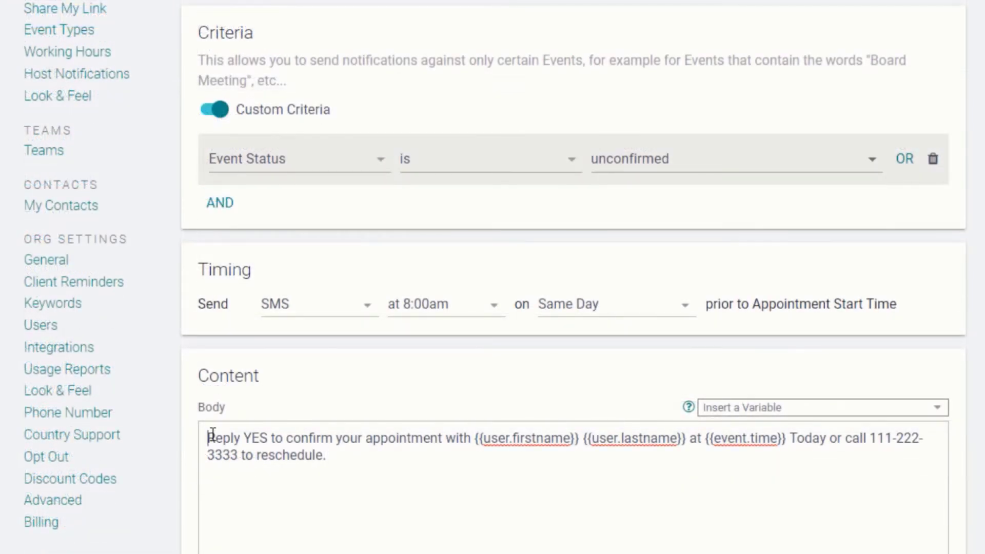
pyautogui.moveTo(210, 440); pyautogui.dragTo(332, 433)
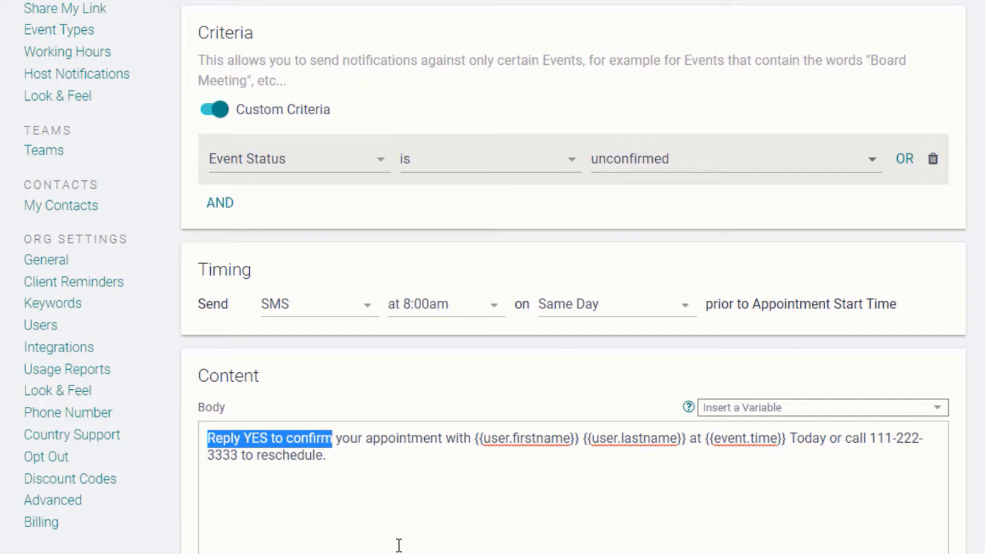
pyautogui.scroll(2, 399, 545)
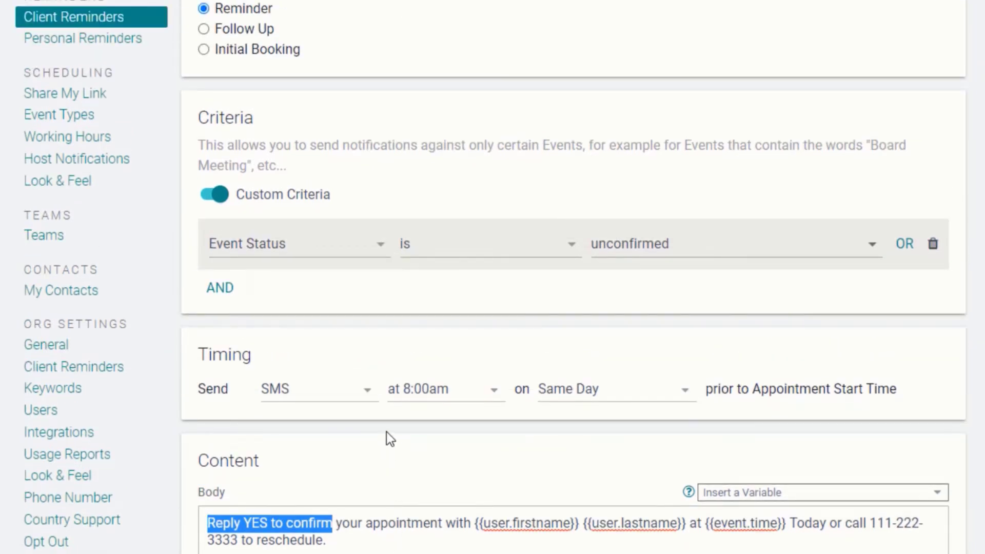
# Step: Change the criterion to events whose Event Title contains 'Initial Consultation'
pyautogui.click(375, 290)
pyautogui.click(380, 247)
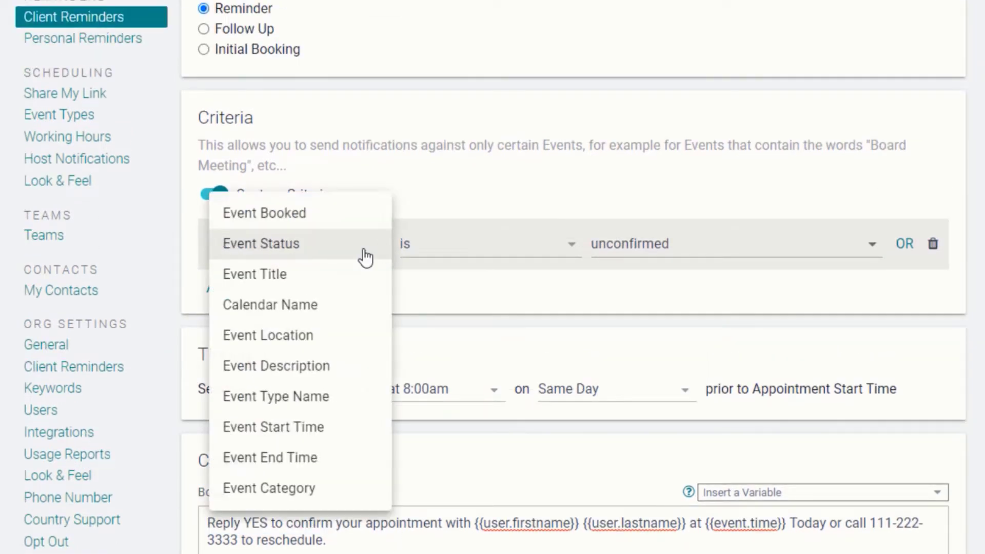
pyautogui.click(315, 278)
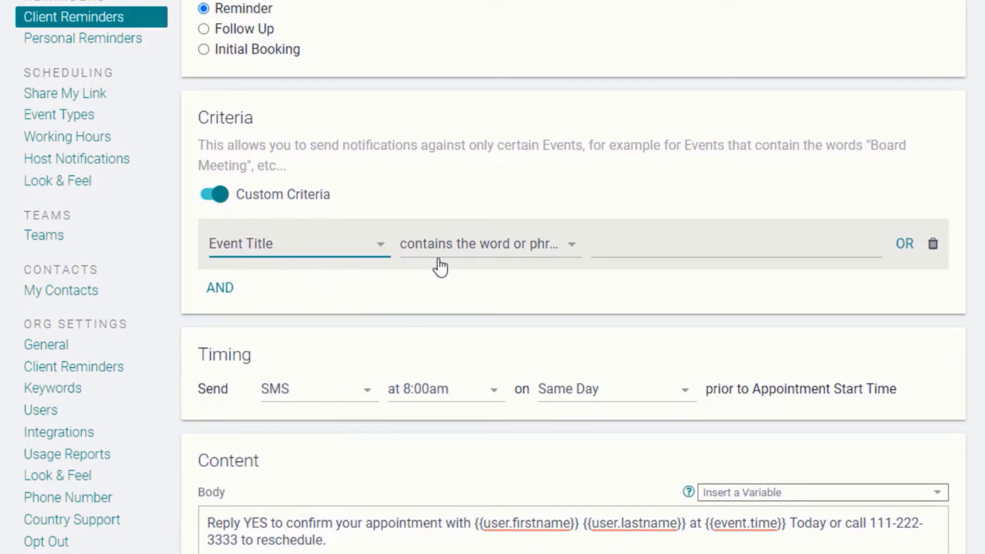
pyautogui.click(625, 253)
pyautogui.write('Initial')
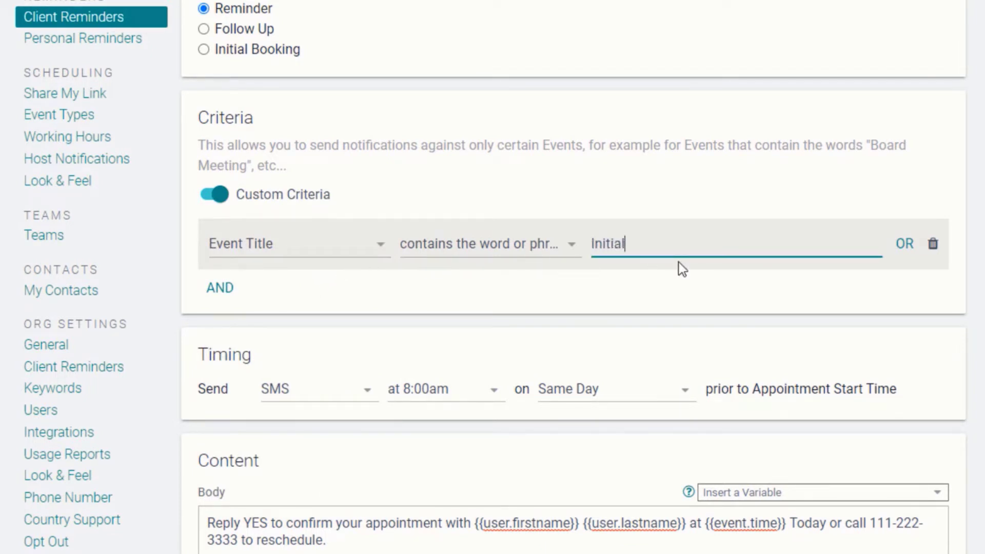
pyautogui.write(' Consultatio')
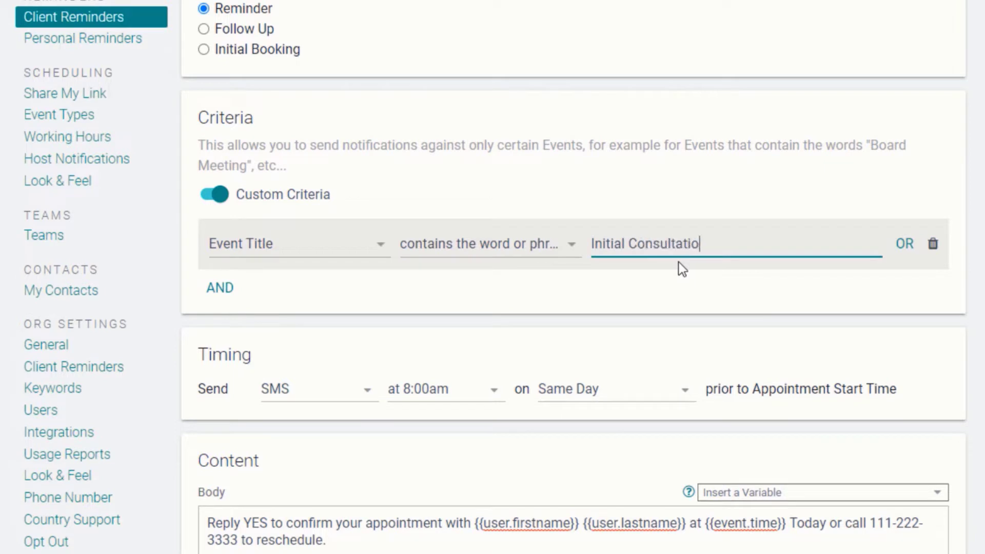
pyautogui.write('n')
pyautogui.click(677, 302)
# Step: Check the send-time choices without changing them and highlight 'Initial Consultation' in the message
pyautogui.click(493, 393)
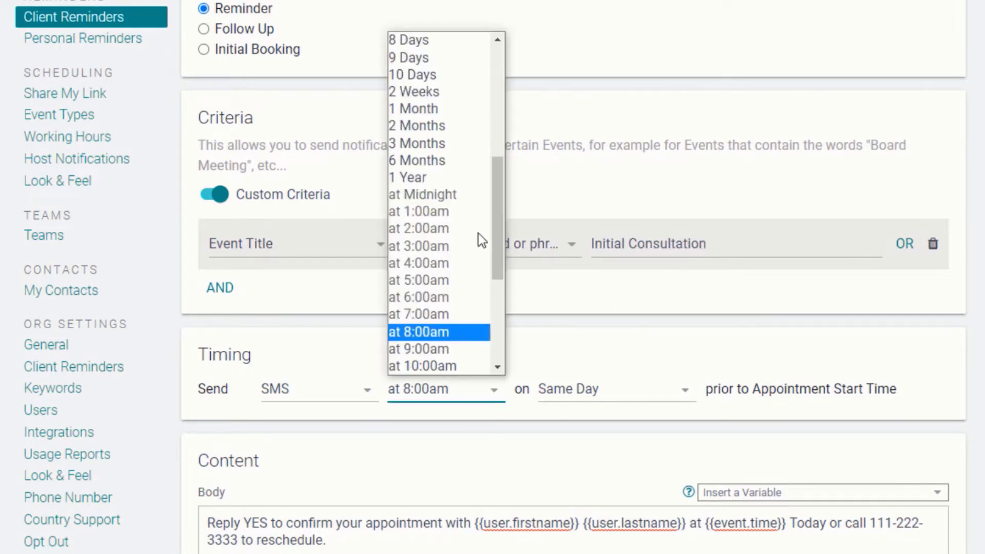
pyautogui.scroll(5, 482, 169)
pyautogui.press('Escape')
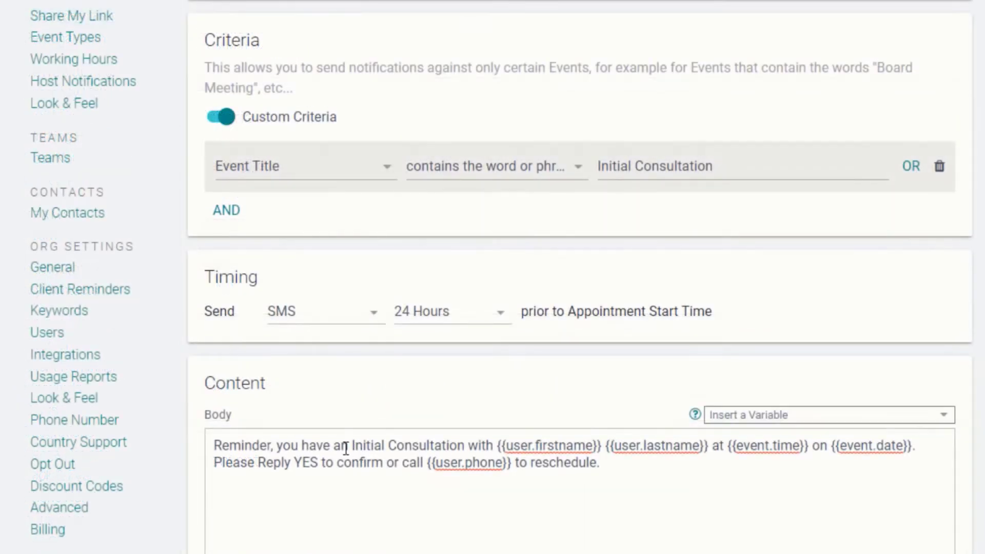
pyautogui.moveTo(351, 446); pyautogui.dragTo(466, 452)
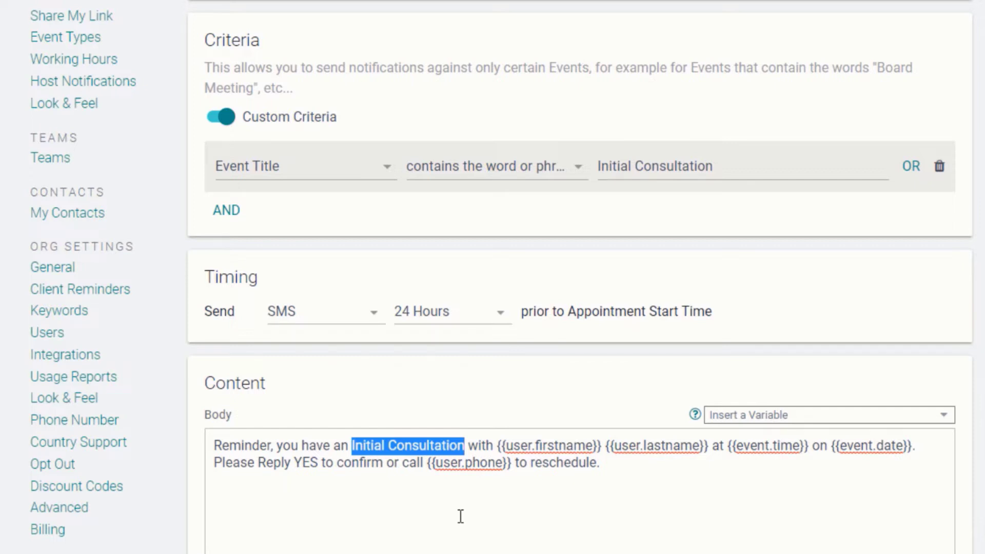
# Step: Set the SMS to go out 2 Hours before and highlight the Google Maps directions link
pyautogui.click(500, 315)
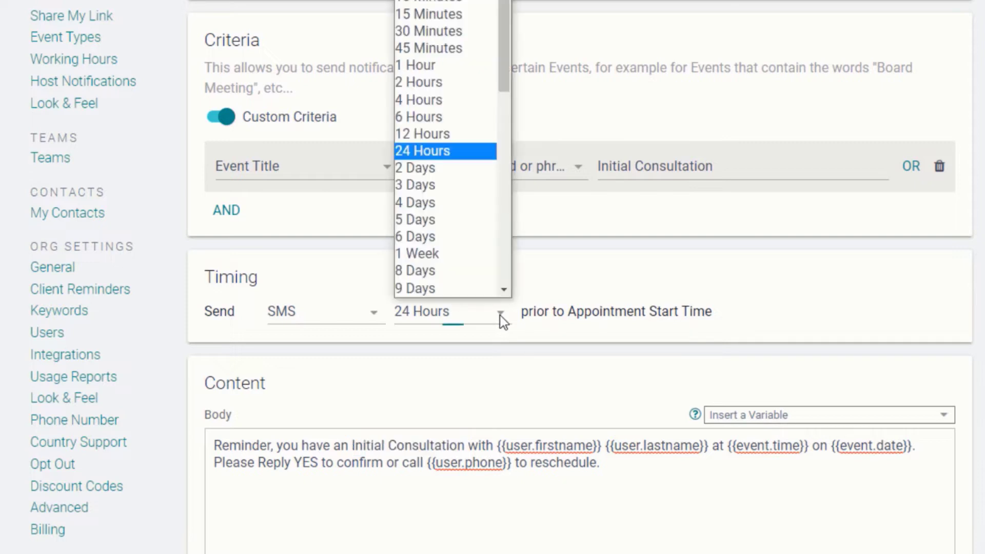
pyautogui.click(420, 86)
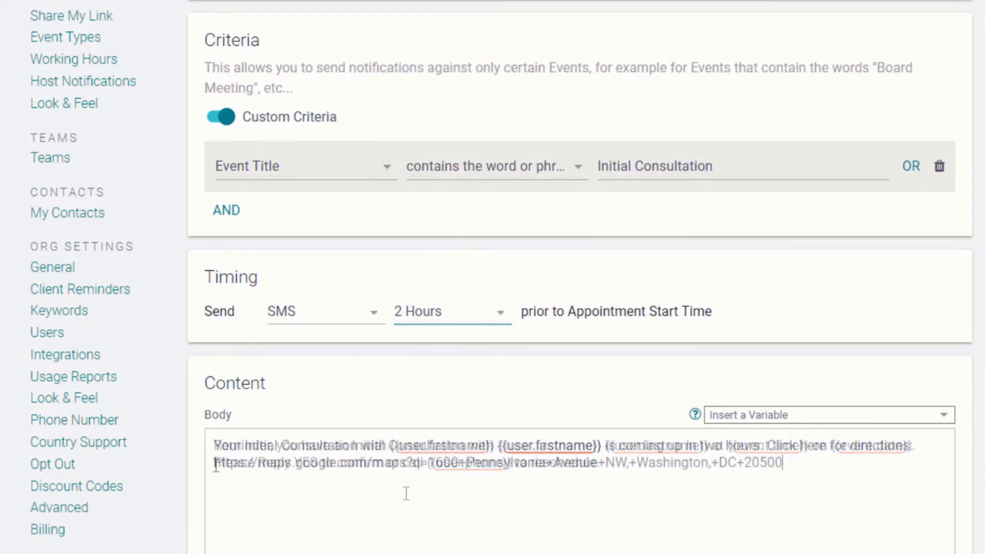
pyautogui.moveTo(215, 463); pyautogui.dragTo(857, 474)
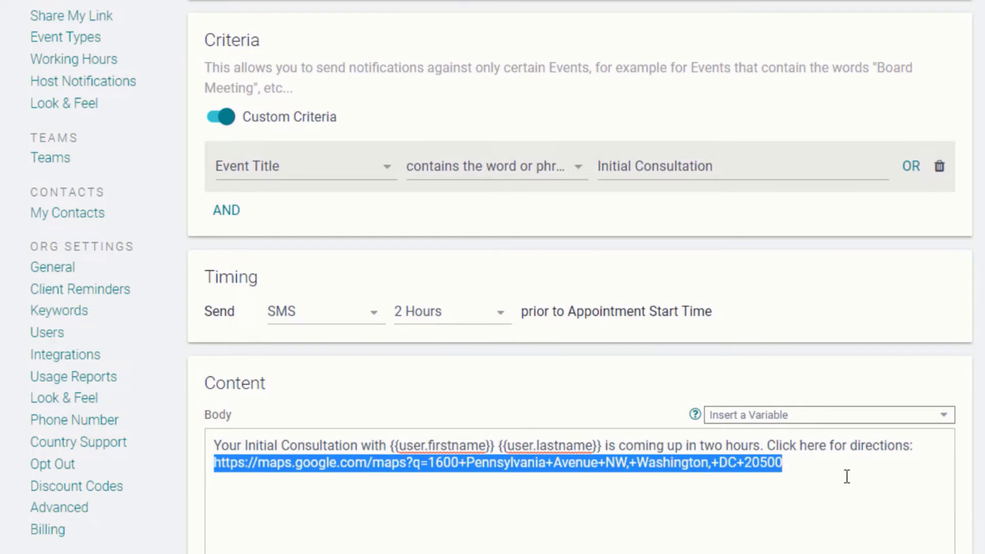
# Step: Change the criterion to Calendar Name contains the host's first name
pyautogui.click(336, 183)
pyautogui.click(325, 200)
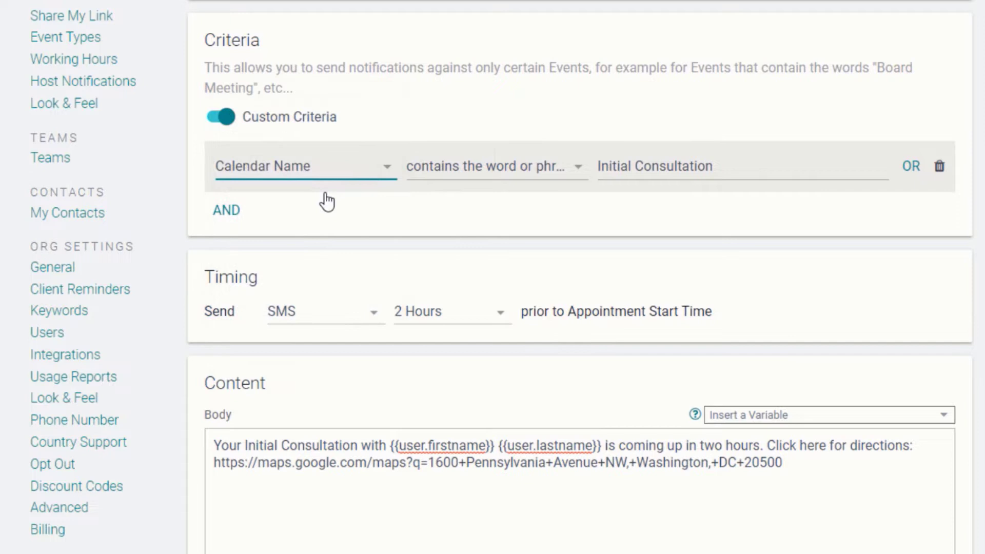
pyautogui.click(577, 177)
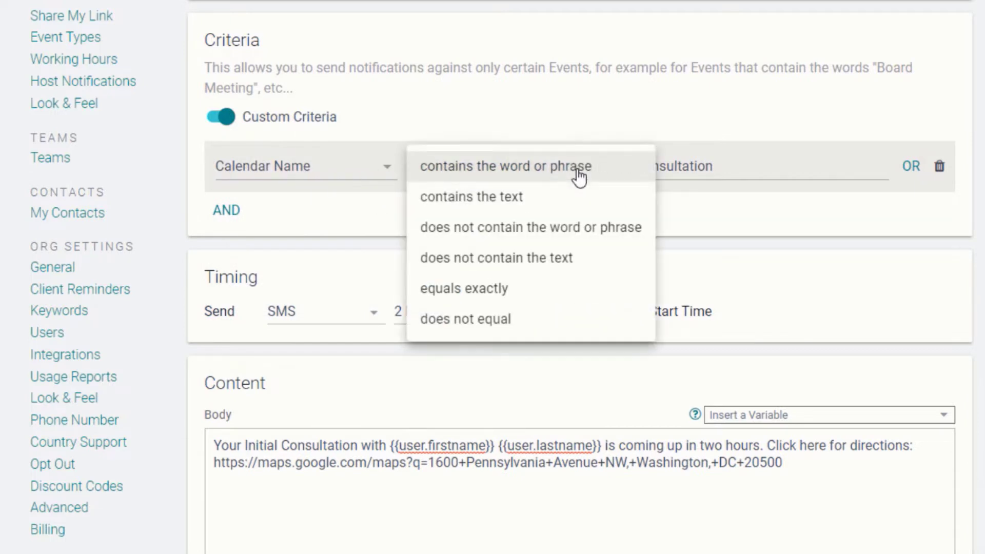
pyautogui.click(507, 200)
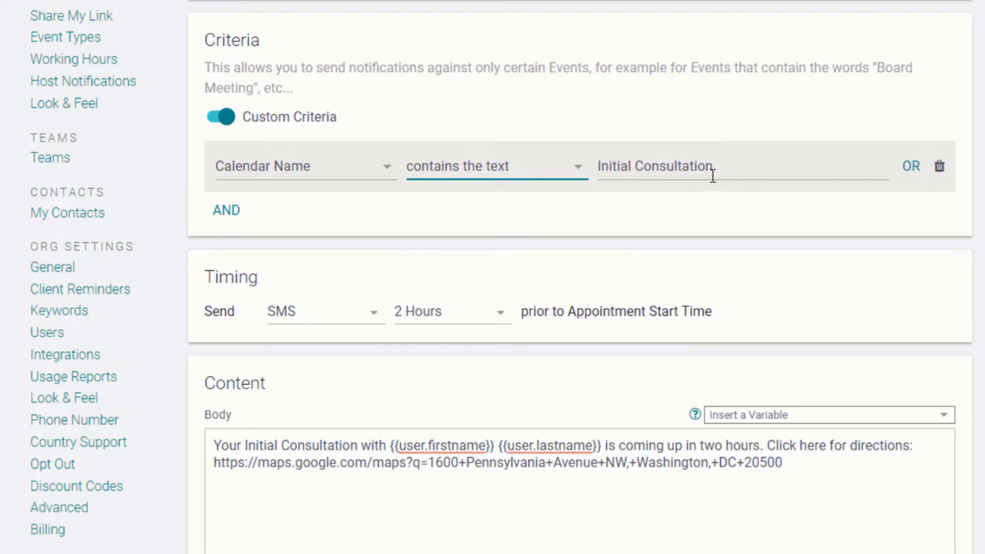
pyautogui.moveTo(716, 169); pyautogui.dragTo(593, 171)
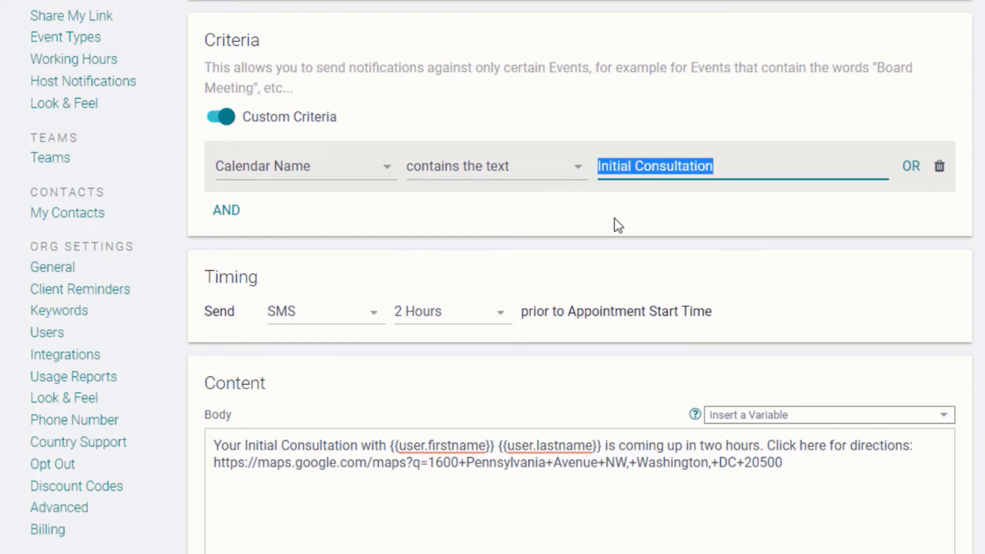
pyautogui.write('Mary')
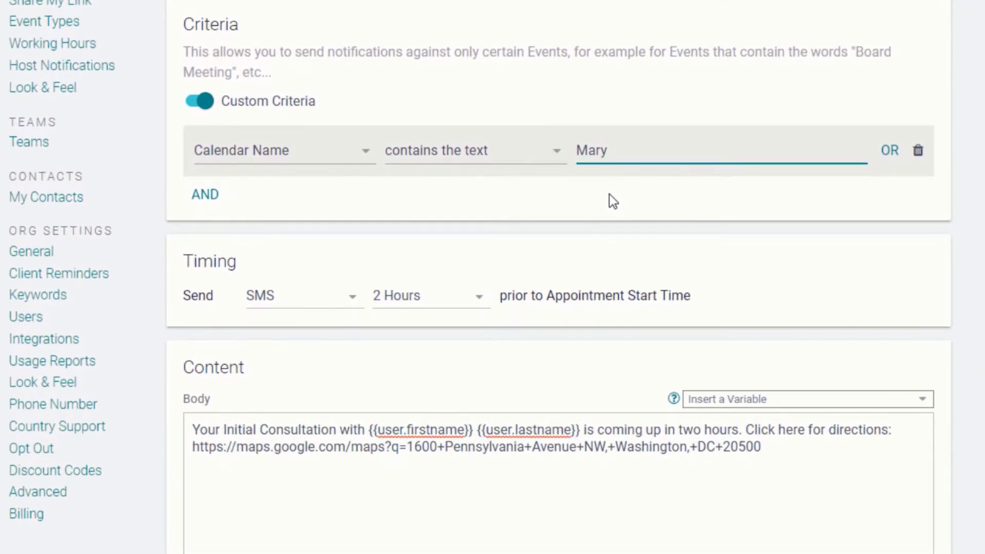
# Step: Send the SMS 24 Hours before, replacing the body with the reply-YES-or-reschedule message
pyautogui.click(475, 300)
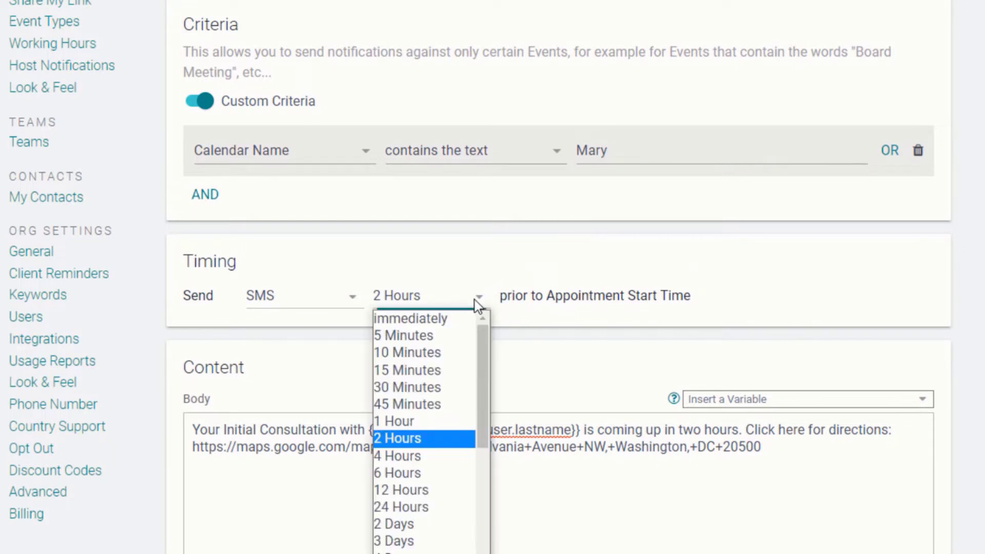
pyautogui.click(414, 507)
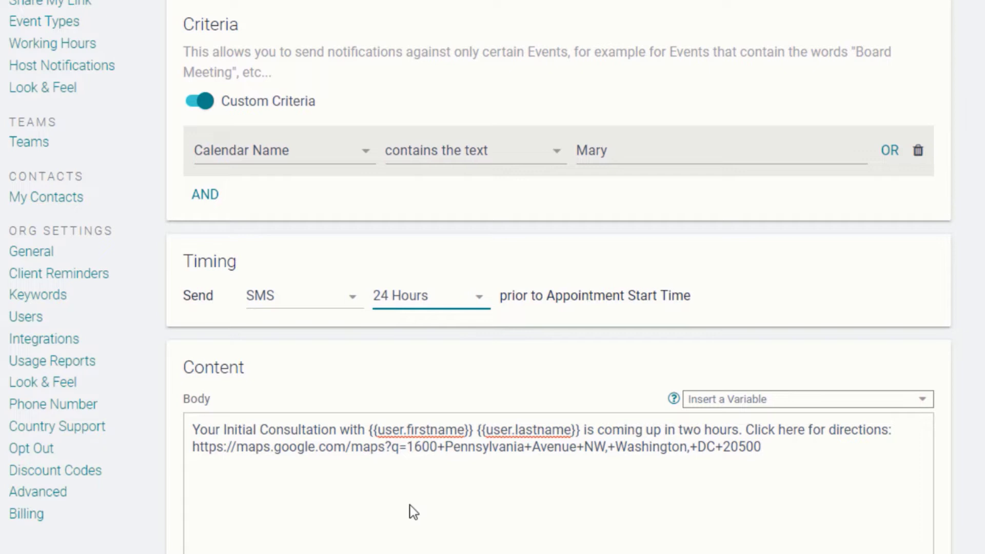
pyautogui.click(413, 512)
pyautogui.hotkey('ctrl', 'a')
pyautogui.hotkey('ctrl', 'v')
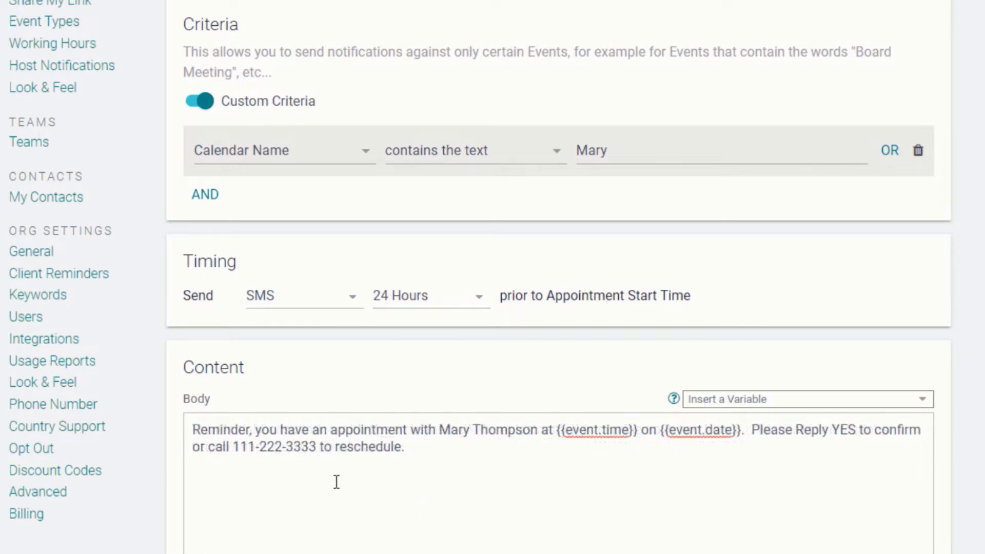
pyautogui.moveTo(439, 430); pyautogui.dragTo(539, 435)
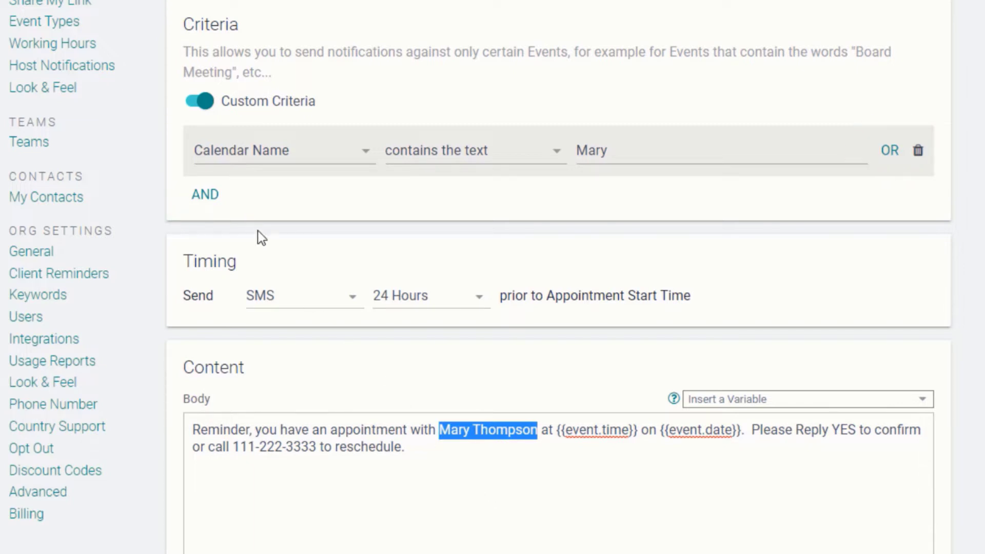
# Step: Add an AND condition requiring the Event Title to contain 'Initial Consultation'
pyautogui.click(200, 195)
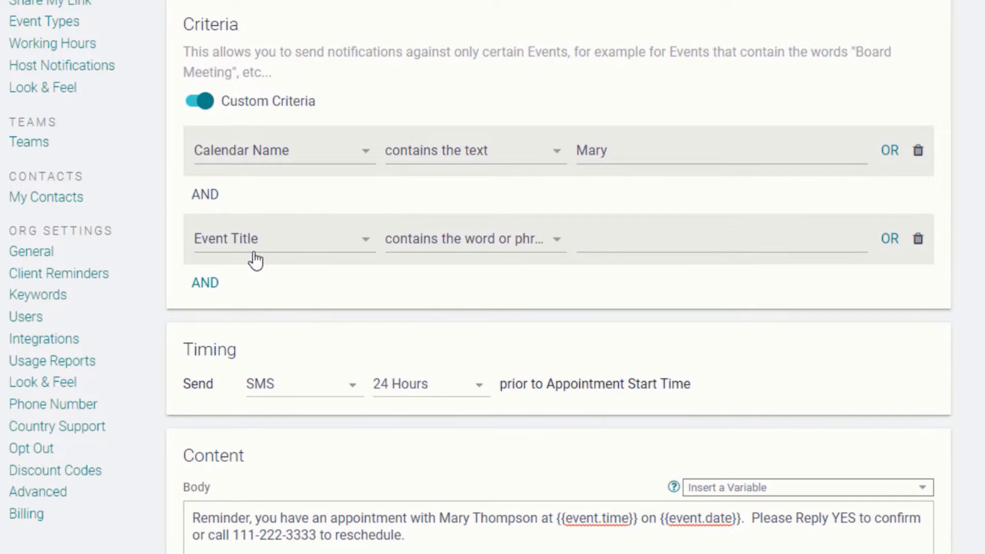
pyautogui.click(618, 242)
pyautogui.write('Initi')
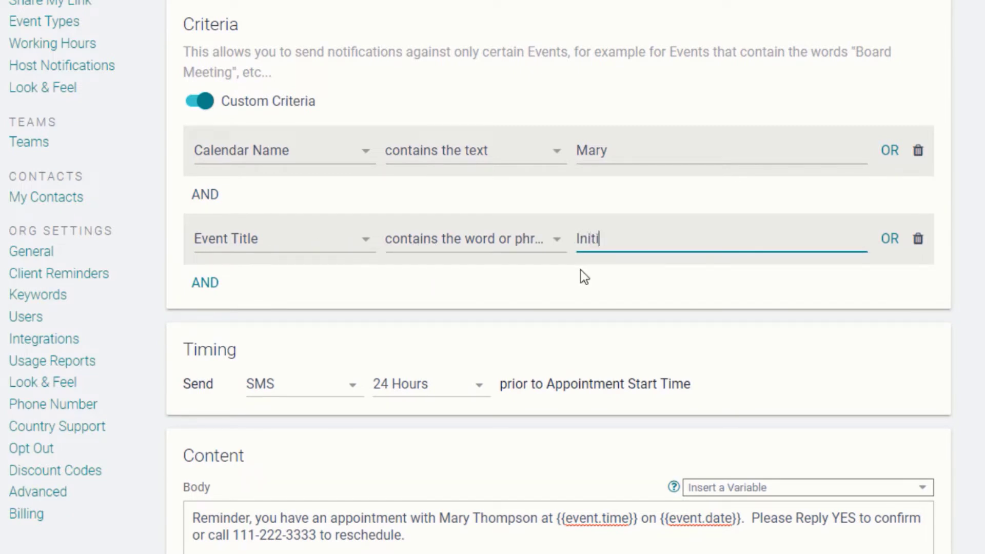
pyautogui.write('al Consultation')
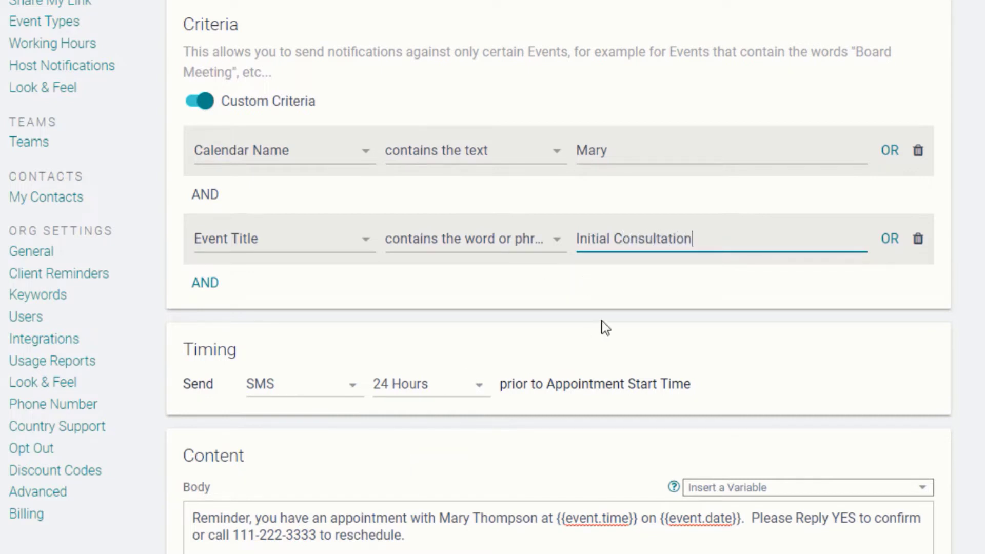
pyautogui.moveTo(690, 239); pyautogui.dragTo(575, 240)
pyautogui.hotkey('ctrl', 'c')
pyautogui.scroll(-3, 453, 359)
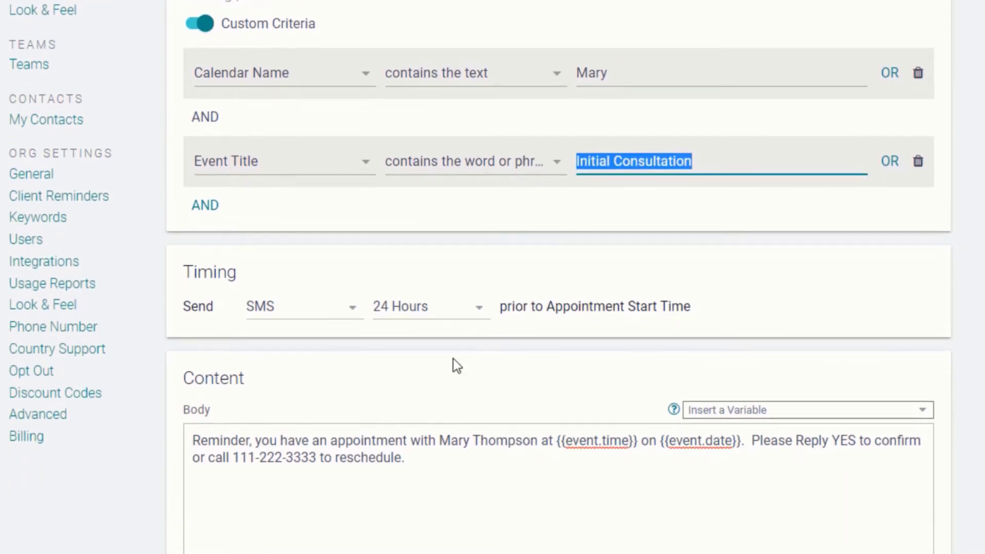
pyautogui.moveTo(407, 440); pyautogui.dragTo(578, 446)
# Step: Paste 'Initial Consultation' over the word 'appointment' in the SMS body
pyautogui.hotkey('ctrl', 'v')
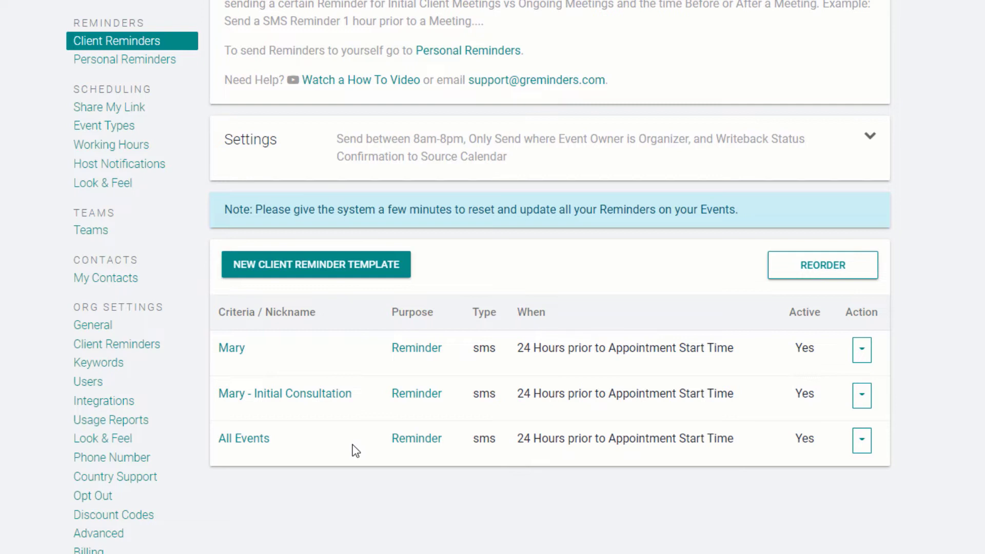
# Step: Move the Initial Consultation template above the general calendar template and save the order
pyautogui.click(821, 277)
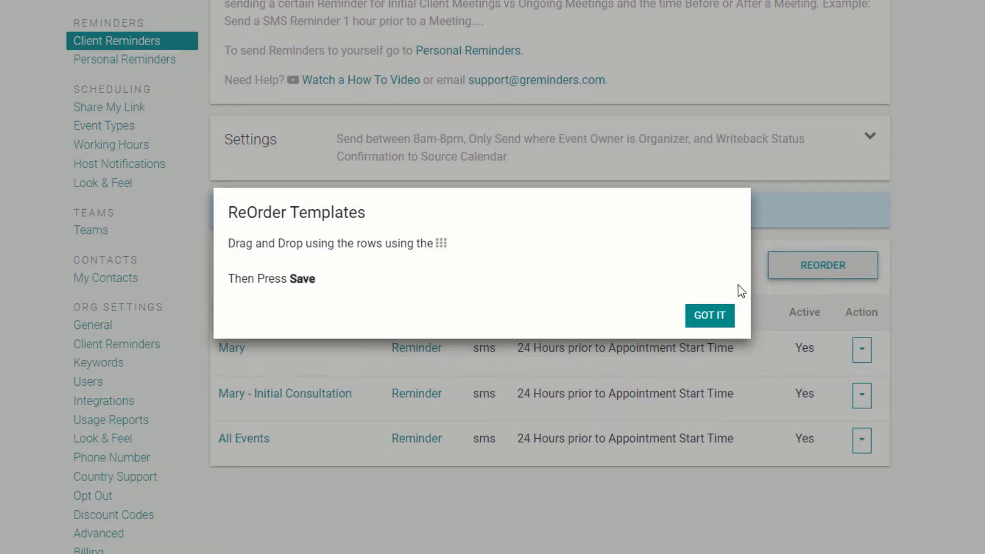
pyautogui.click(714, 318)
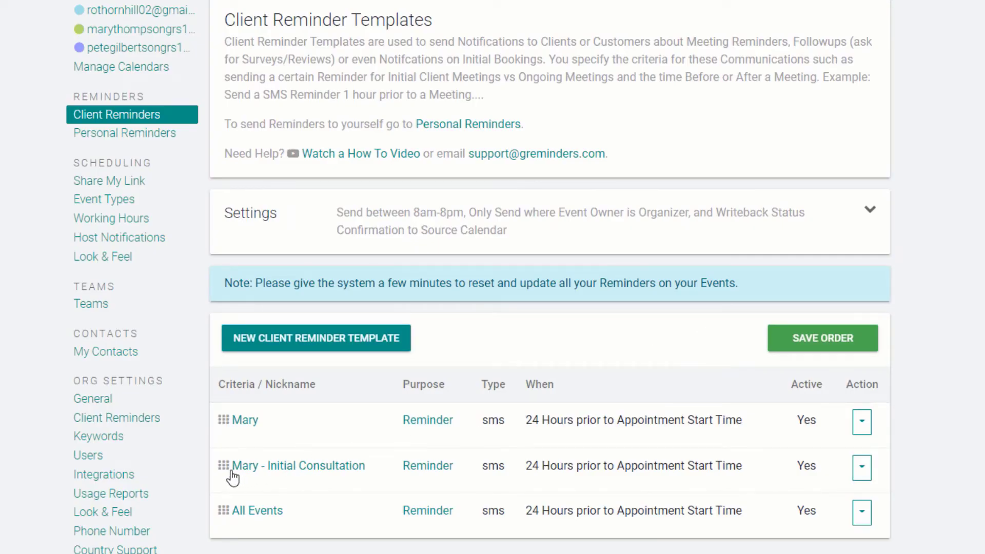
pyautogui.moveTo(225, 458); pyautogui.dragTo(225, 436)
pyautogui.click(815, 334)
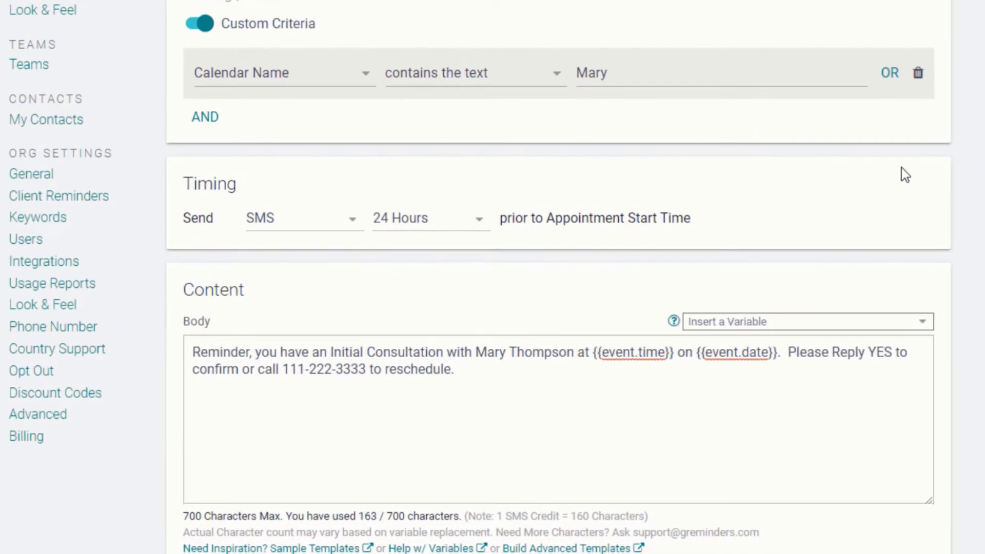
# Step: Change the criterion to Event Location contains 'zoom'
pyautogui.click(324, 76)
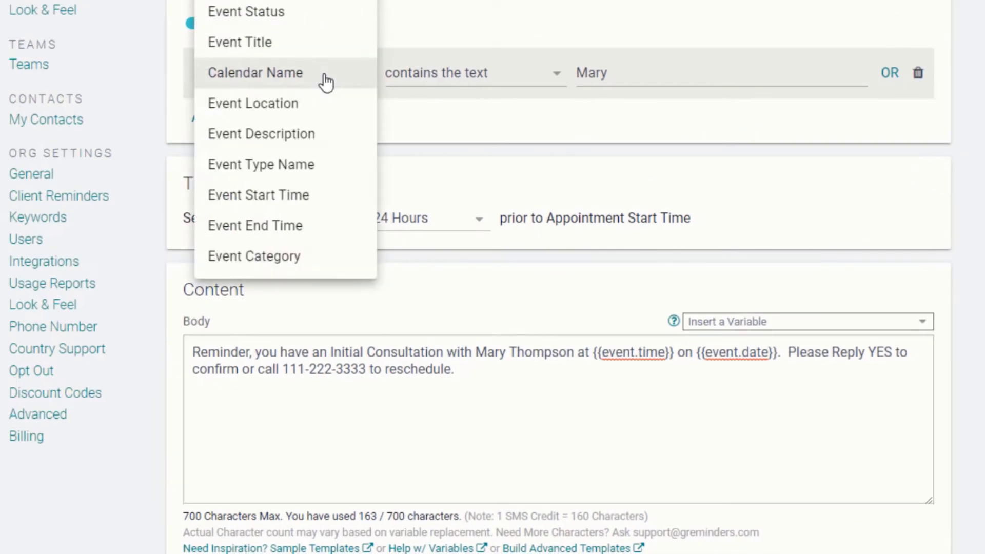
pyautogui.click(307, 114)
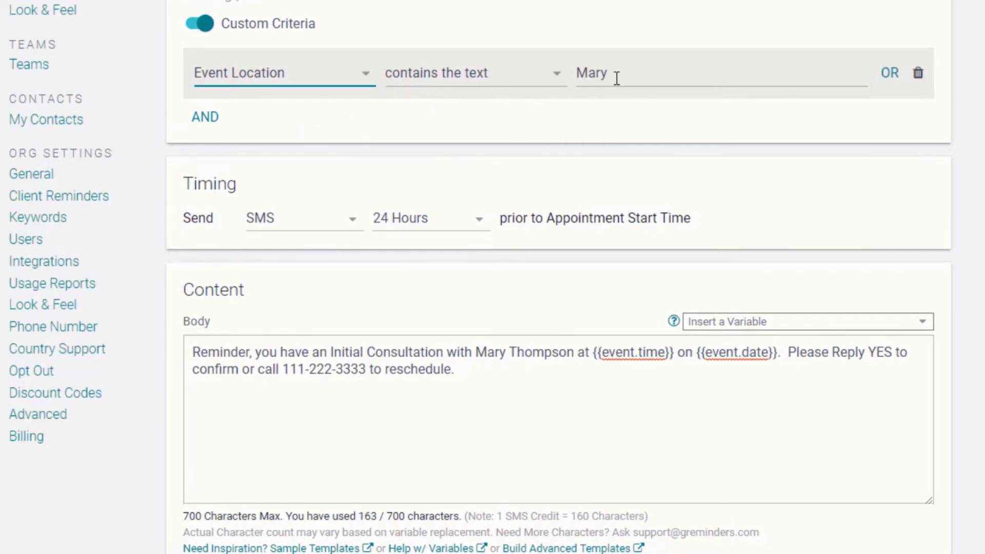
pyautogui.moveTo(614, 76); pyautogui.dragTo(580, 75)
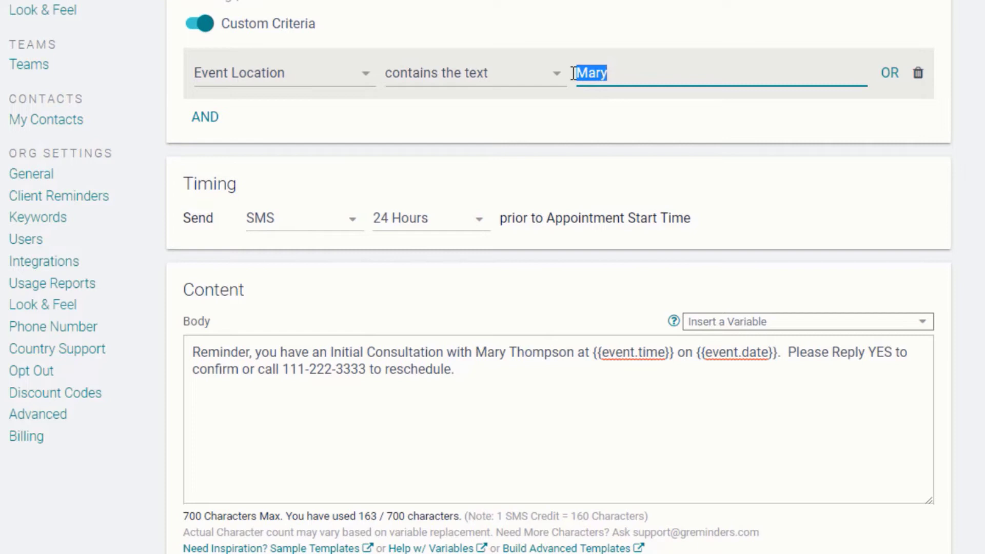
pyautogui.write('zoom')
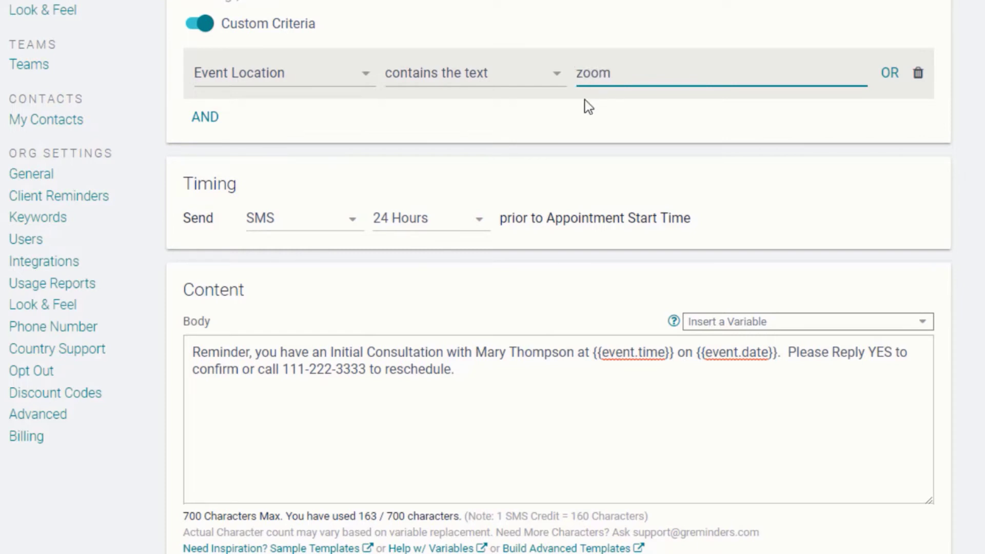
pyautogui.click(577, 73)
pyautogui.click(610, 125)
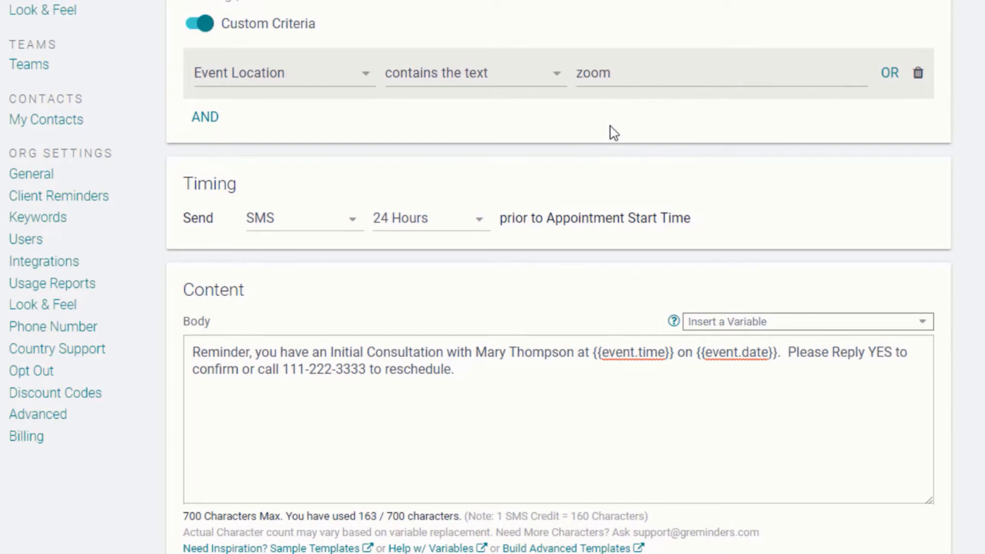
# Step: Switch delivery to Email and review the Zoom Call body's {{event.location}} join link
pyautogui.click(352, 222)
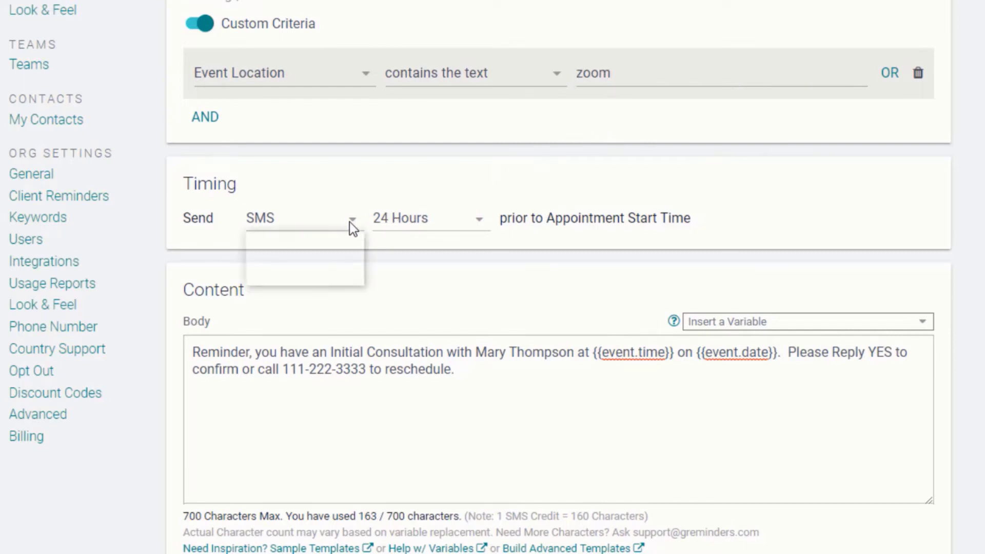
pyautogui.click(327, 251)
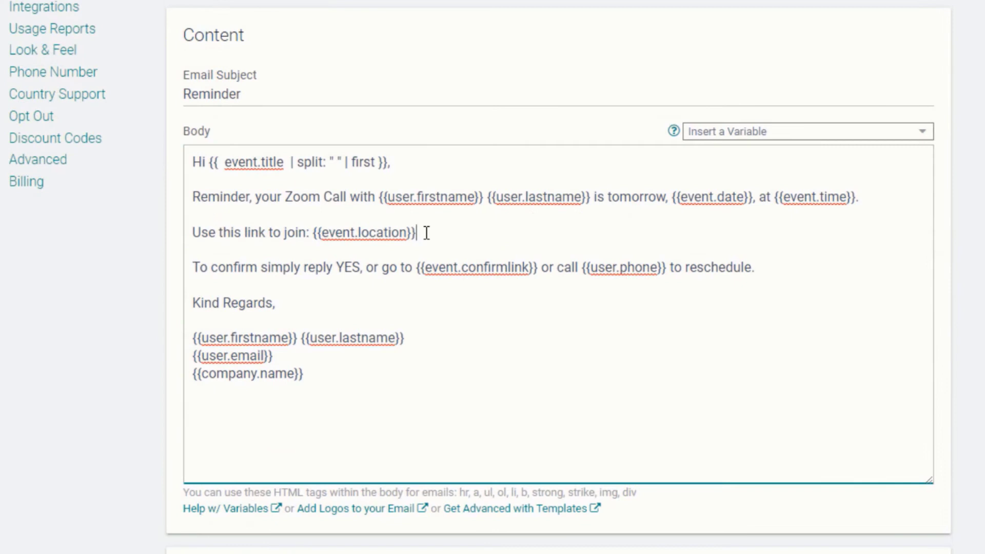
pyautogui.moveTo(426, 232); pyautogui.dragTo(312, 232)
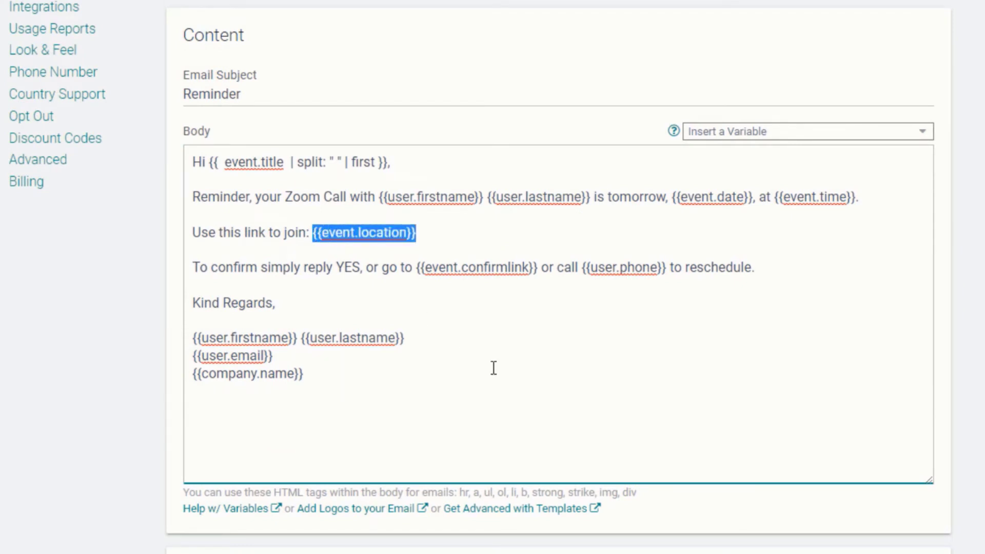
pyautogui.click(443, 284)
pyautogui.scroll(3, 384, 223)
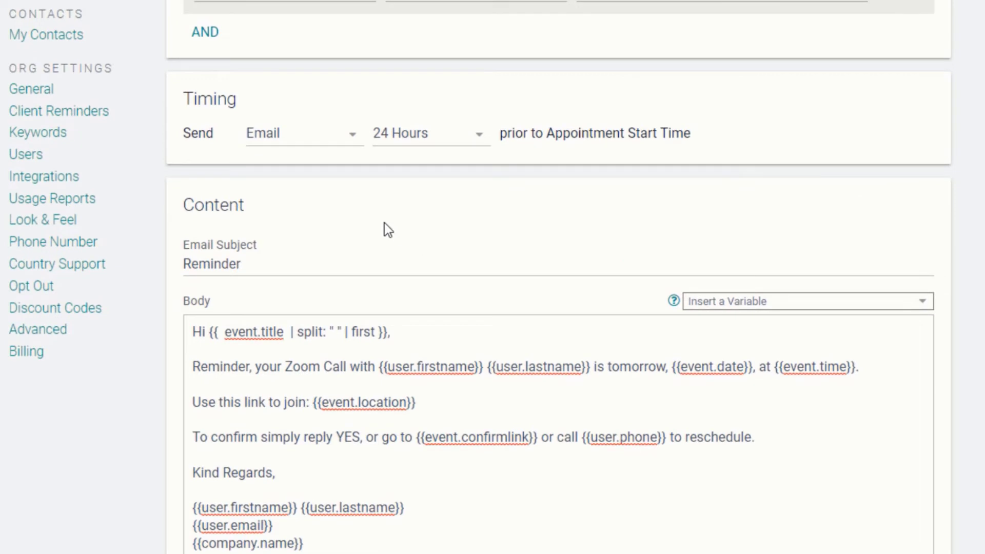
pyautogui.click(352, 137)
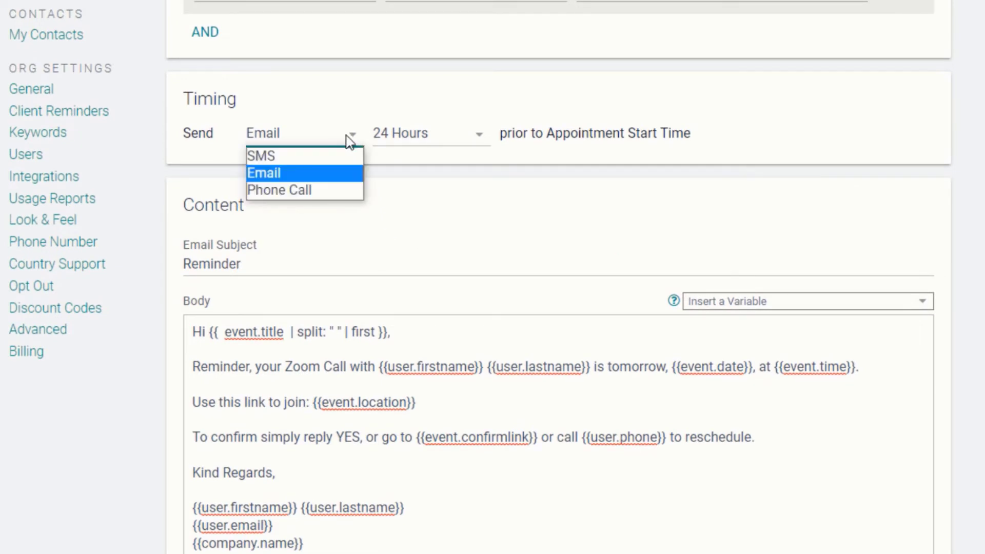
# Step: Send by SMS 5 Minutes before start with a pasted Zoom message ending 'Click here to join:'
pyautogui.click(329, 155)
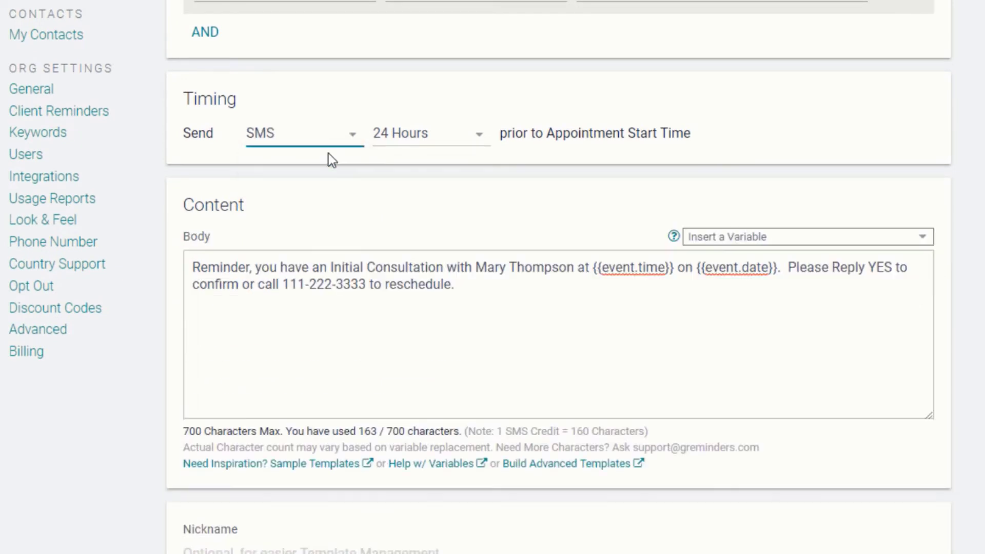
pyautogui.click(461, 136)
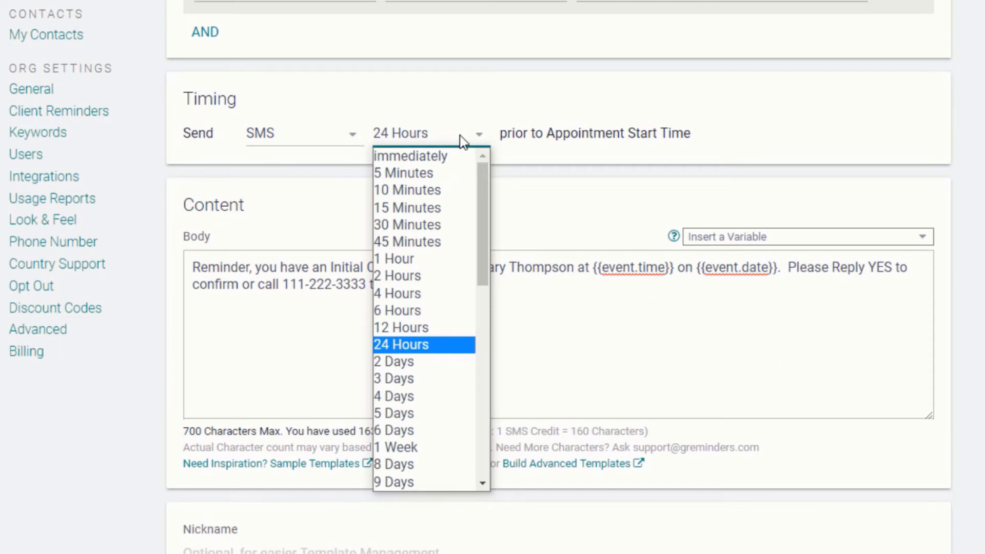
pyautogui.click(444, 175)
pyautogui.moveTo(192, 267); pyautogui.dragTo(510, 312)
pyautogui.write('Your Zoom meeting with {{user.firstname}} {{user.lastname}} is starting in 5 minutes.')
pyautogui.write('Click here to join')
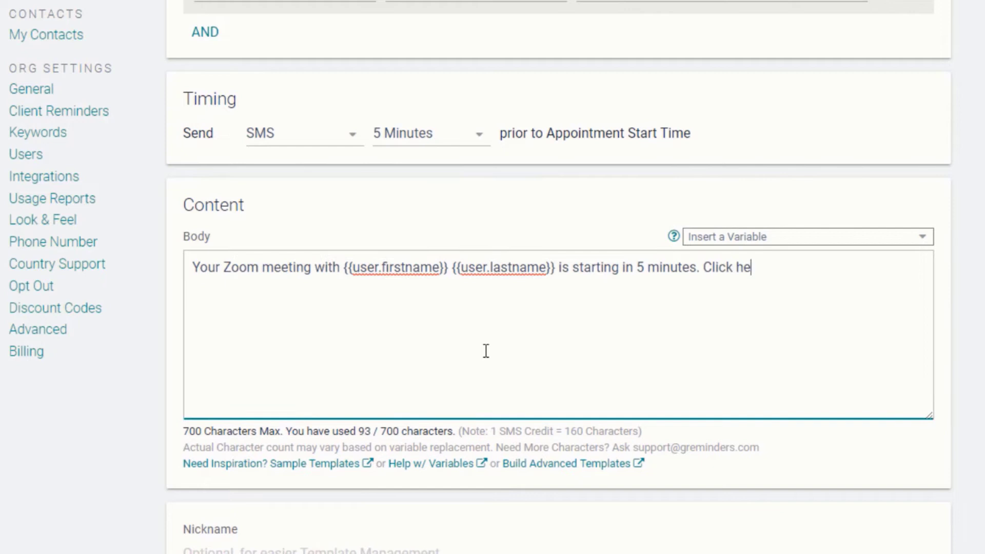
pyautogui.write(':')
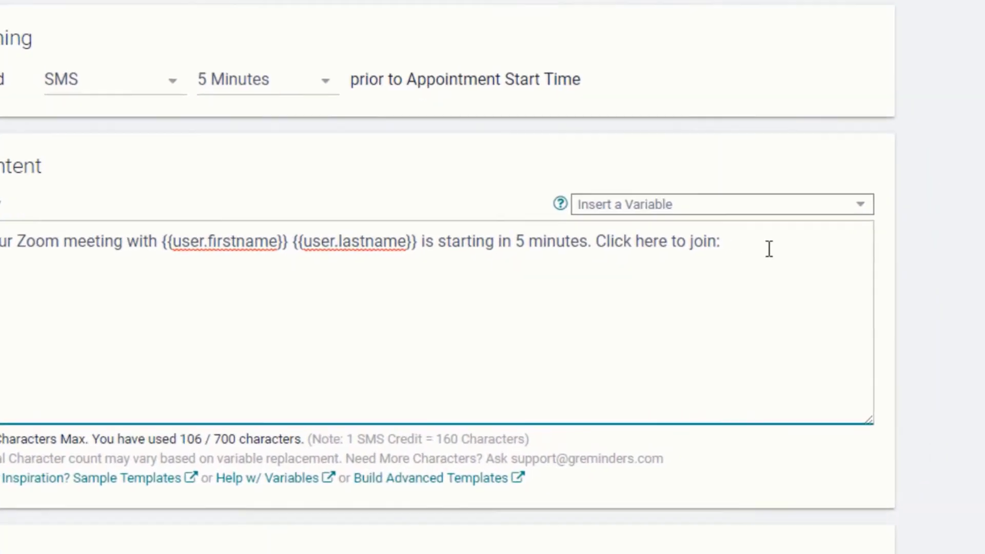
# Step: Replace the inserted Zoom Join Link variable with the First Web Meeting Link Detected variable
pyautogui.click(922, 237)
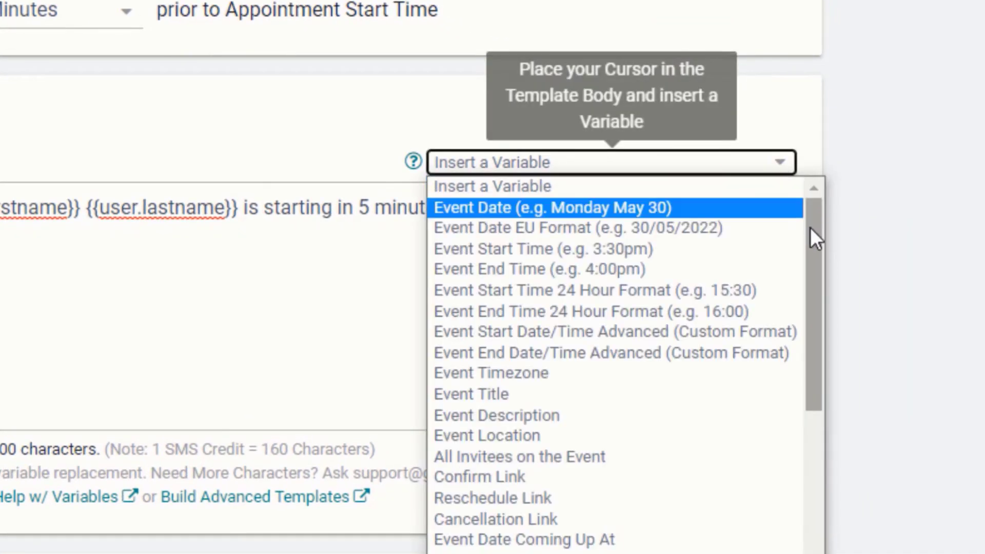
pyautogui.moveTo(811, 227); pyautogui.dragTo(785, 340)
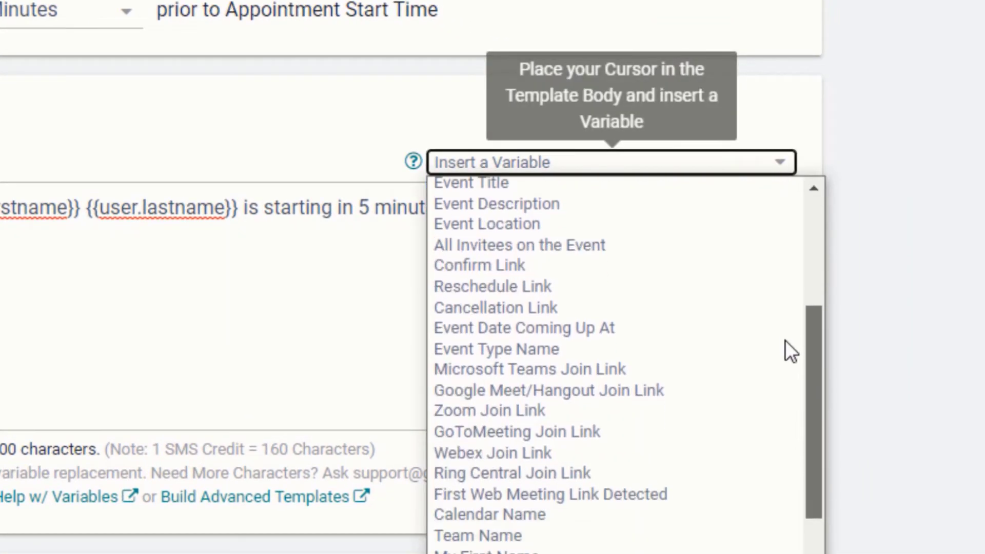
pyautogui.click(530, 409)
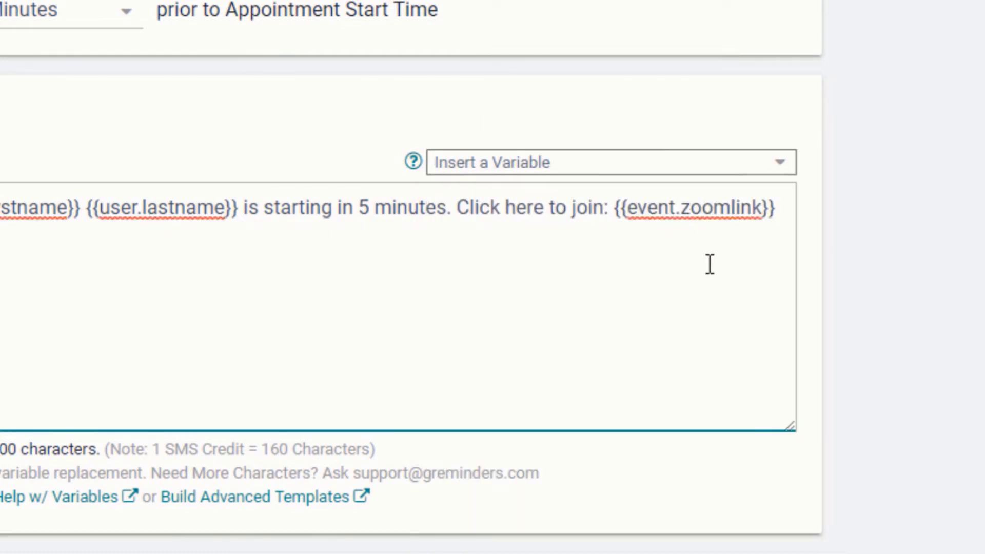
pyautogui.moveTo(749, 248); pyautogui.dragTo(617, 222)
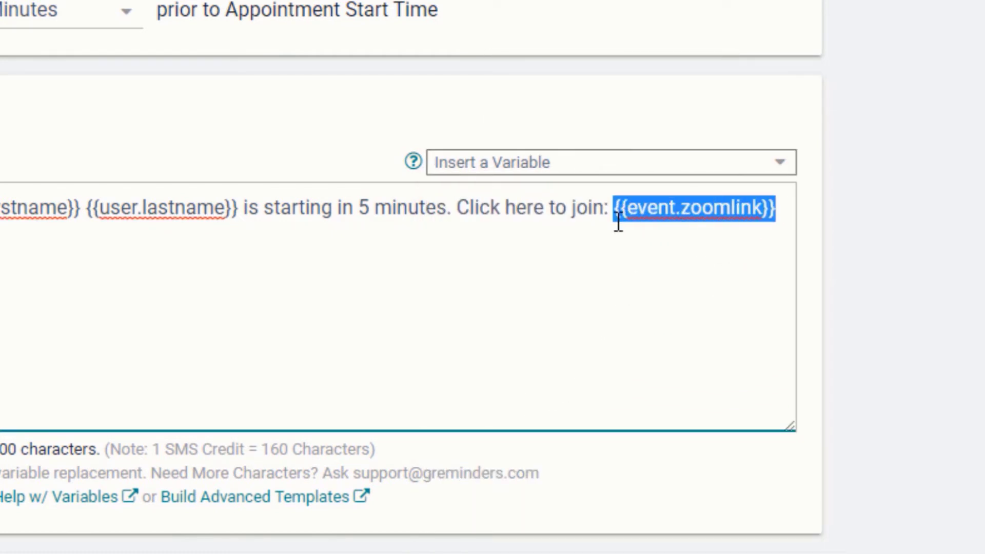
pyautogui.press('BackSpace')
pyautogui.click(728, 162)
pyautogui.scroll(-5, 661, 461)
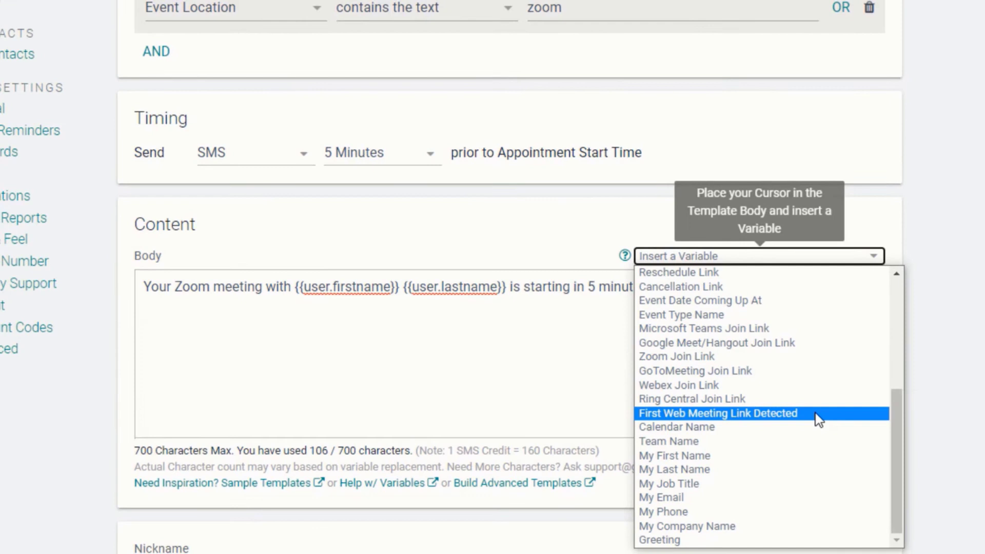
pyautogui.click(818, 420)
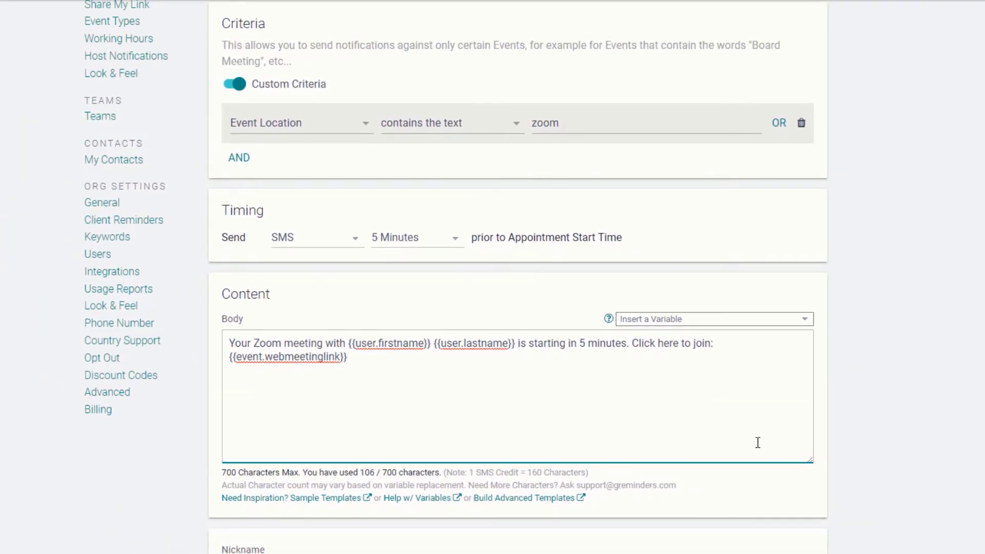
pyautogui.scroll(3, 545, 363)
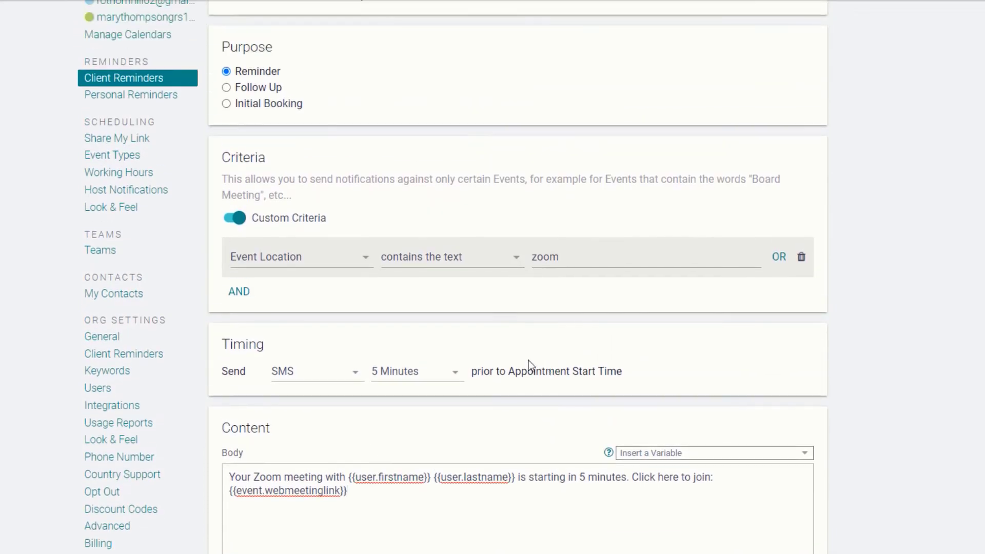
# Step: Filter on Event Description, then book an Initial Session as under 18 with a guardian phone
pyautogui.click(352, 267)
pyautogui.click(343, 283)
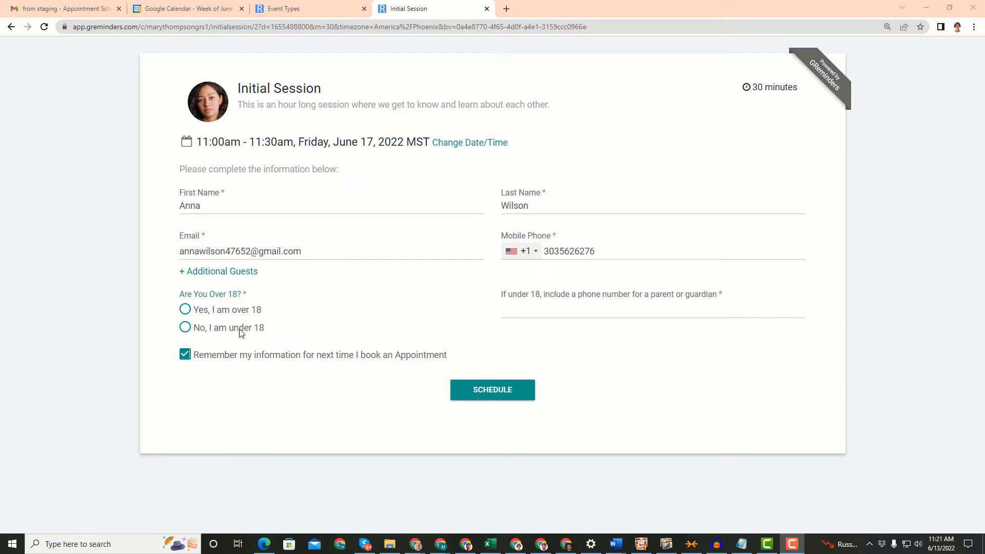
pyautogui.click(185, 329)
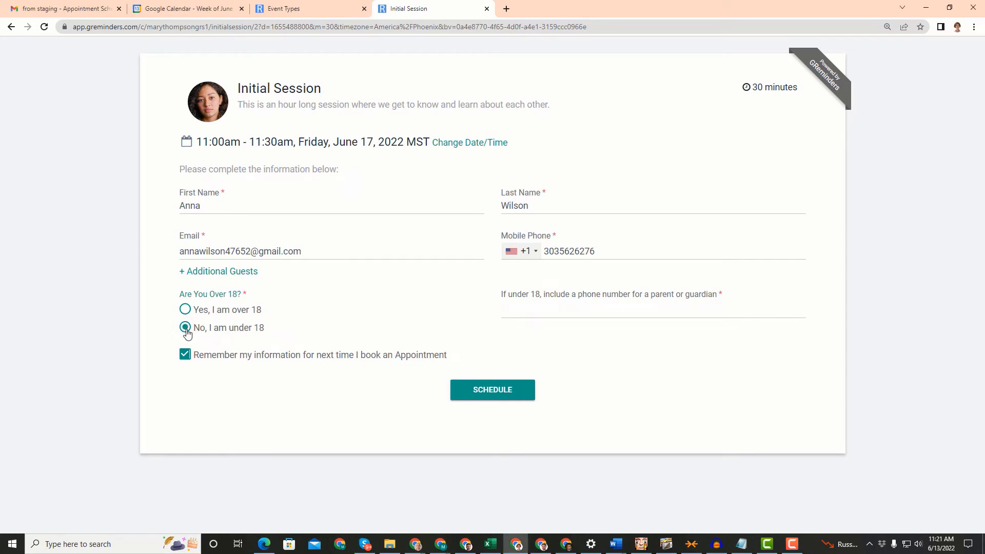
pyautogui.click(509, 309)
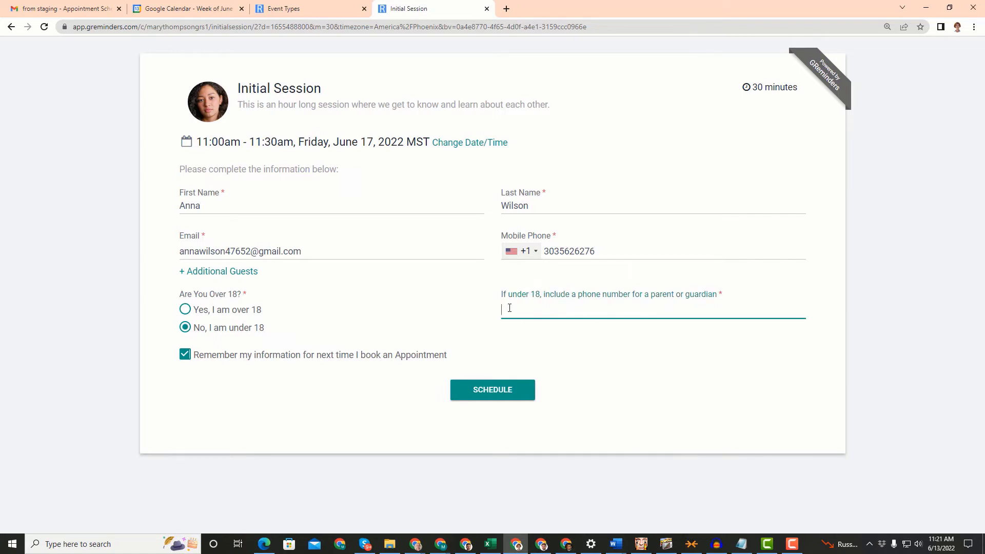
pyautogui.write('1112223333')
pyautogui.click(494, 388)
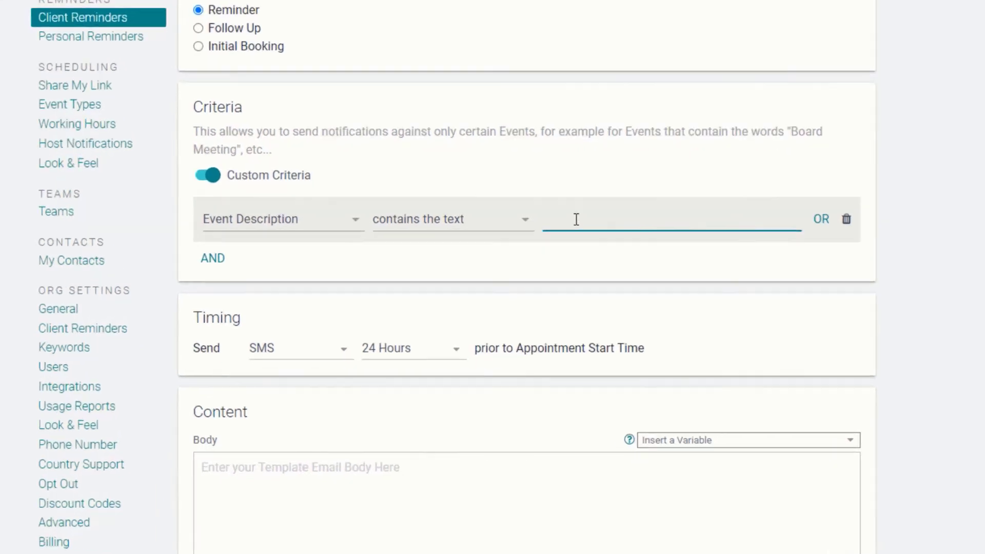
# Step: Match descriptions containing 'I am under18' and paste the parent-or-guardian reminder into the body
pyautogui.write('am un')
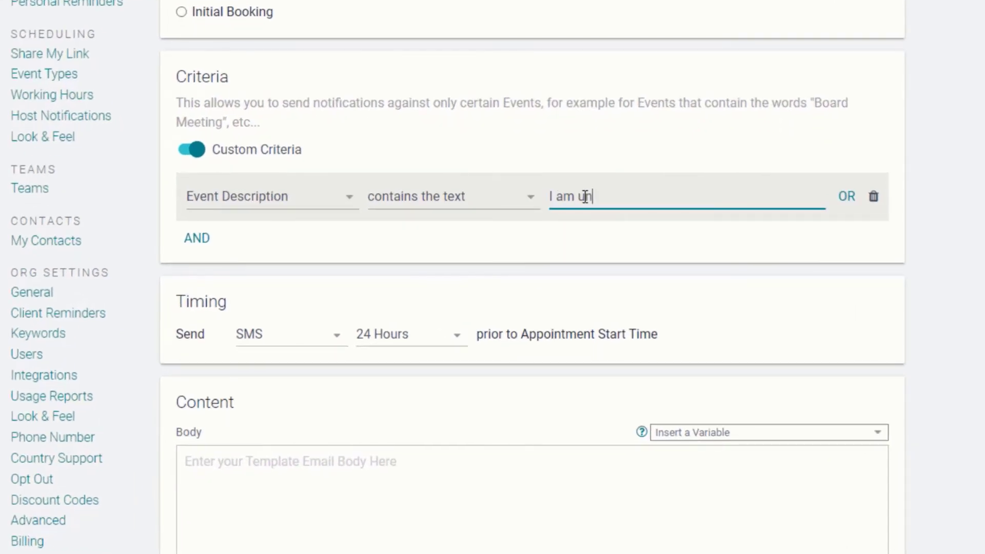
pyautogui.write('der18')
pyautogui.click(408, 540)
pyautogui.write('Reminder, {{ event.title | split: " " | first }} and a parent or guardian have an appointment with {{user.firstname}} {{user.lastname}} at {{event.time}} on {{event.date}}.  Please Reply YES to confirm or call {{user.phone}} to reschedule.')
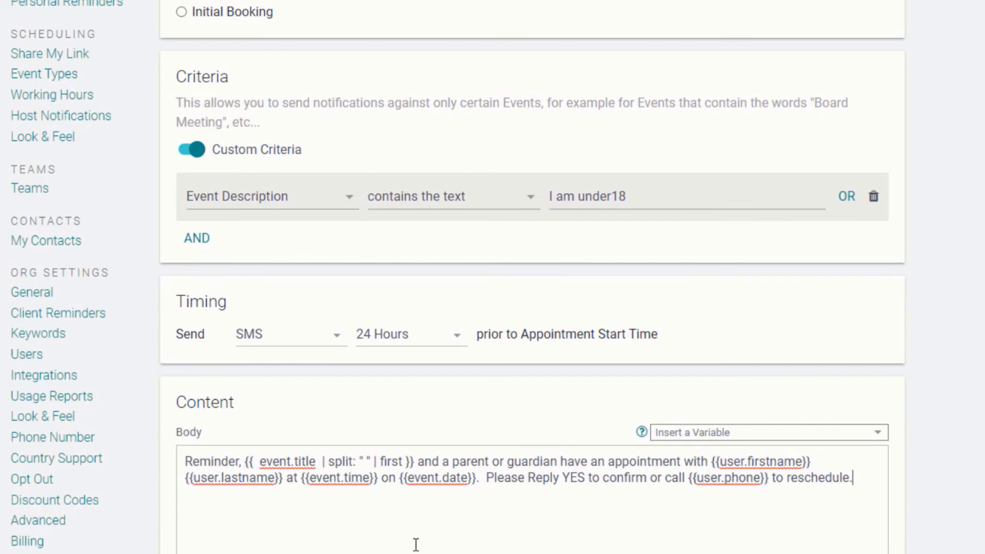
pyautogui.moveTo(245, 462); pyautogui.dragTo(414, 462)
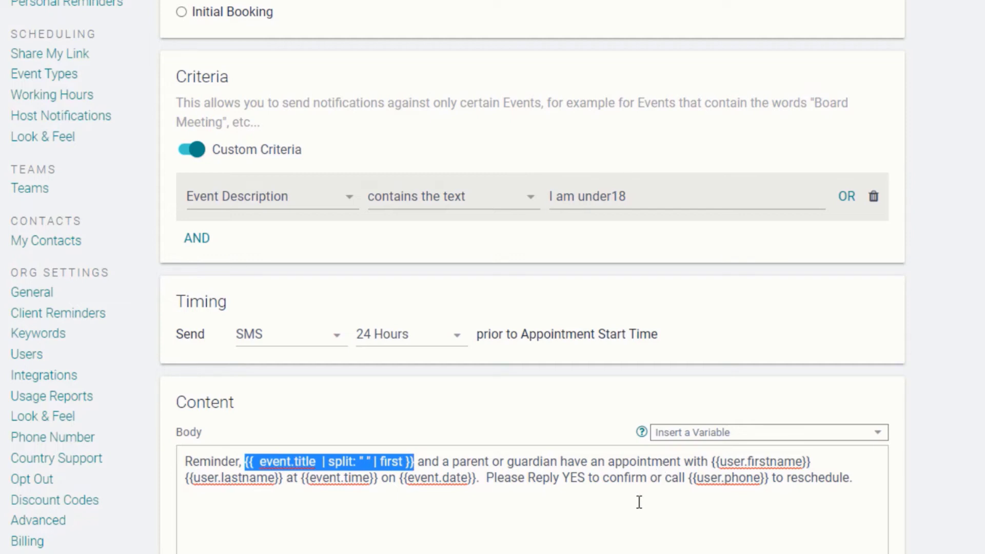
# Step: Add a Calendar Name contains host's first name condition and replace the name variables with the host's name
pyautogui.click(204, 246)
pyautogui.click(255, 287)
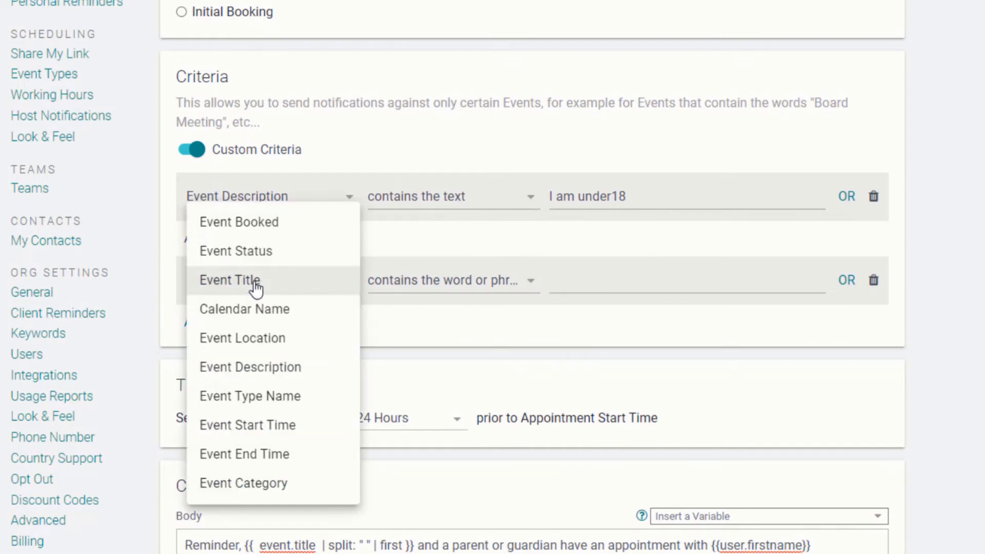
pyautogui.click(256, 313)
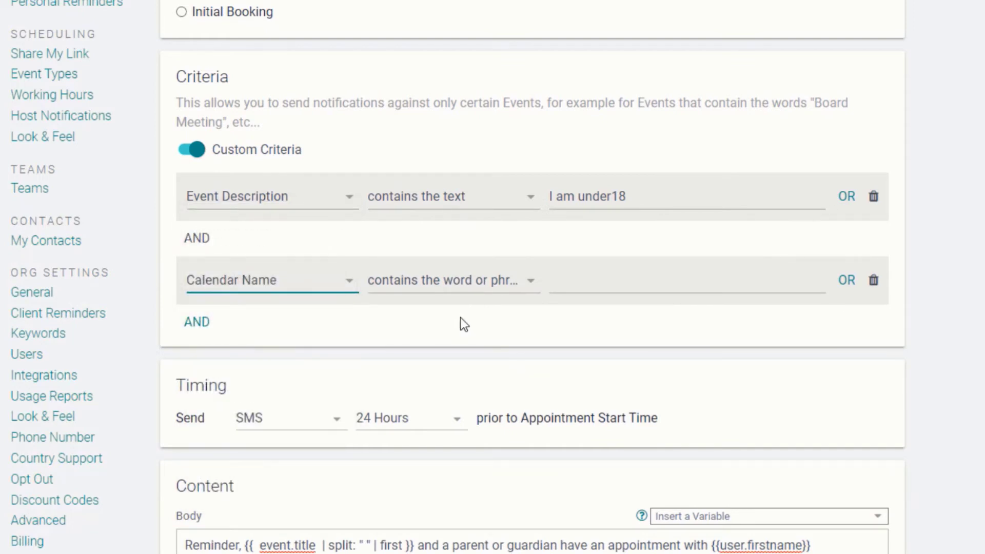
pyautogui.click(471, 288)
pyautogui.click(495, 312)
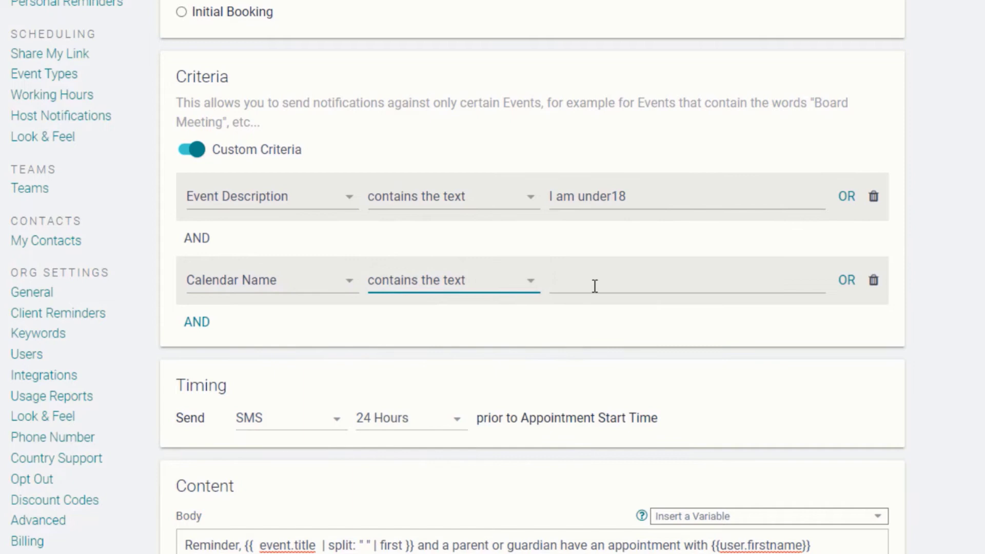
pyautogui.click(599, 283)
pyautogui.write('Mary')
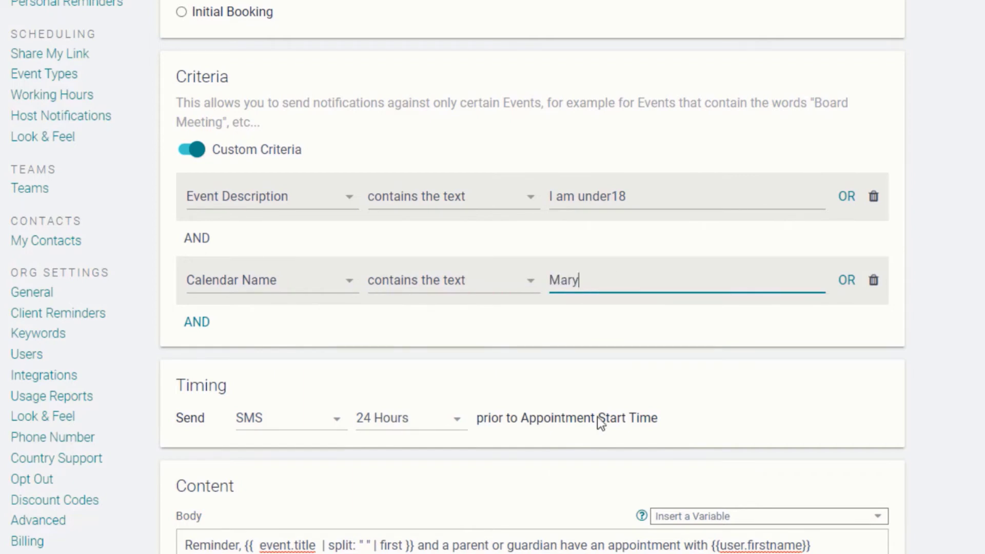
pyautogui.scroll(-3, 689, 422)
pyautogui.moveTo(711, 384); pyautogui.dragTo(283, 408)
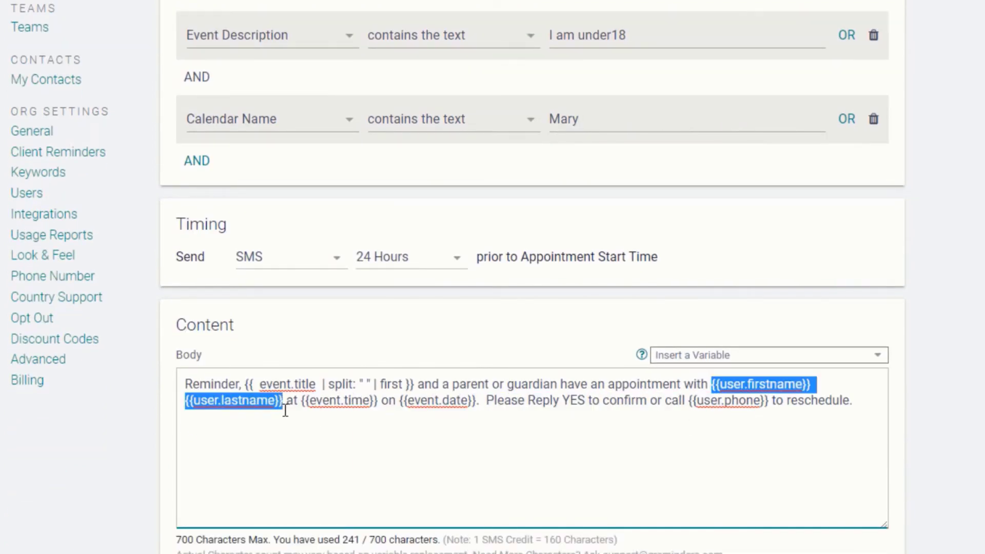
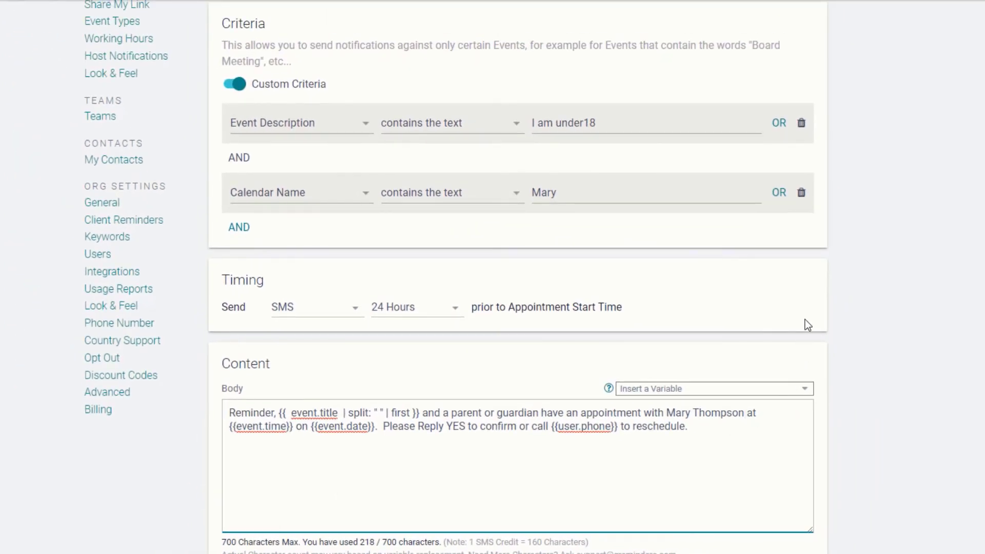
# Step: Drop the Calendar Name row, filter Event Type Name containing 'Review', and paste the annual review SMS
pyautogui.click(801, 193)
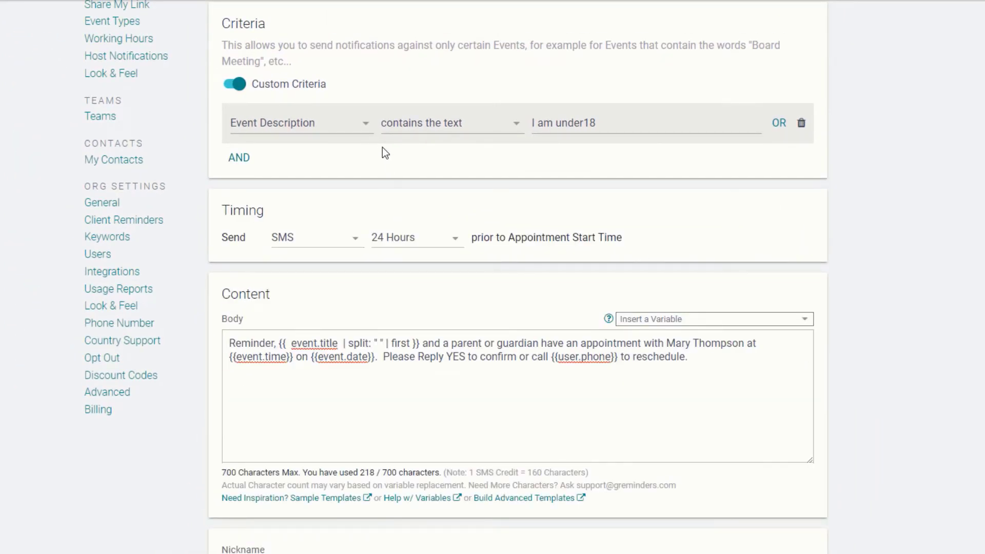
pyautogui.click(366, 124)
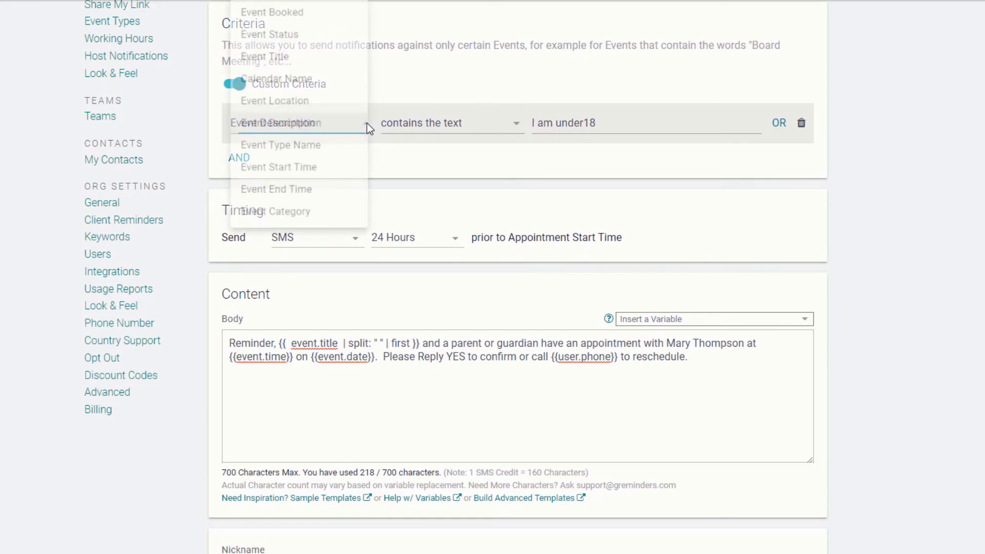
pyautogui.click(336, 148)
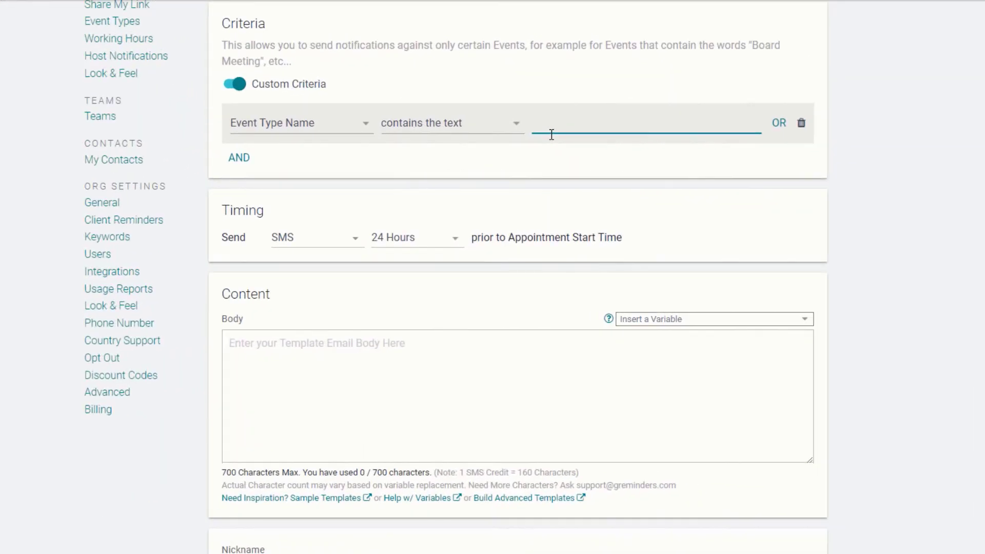
pyautogui.write('Review')
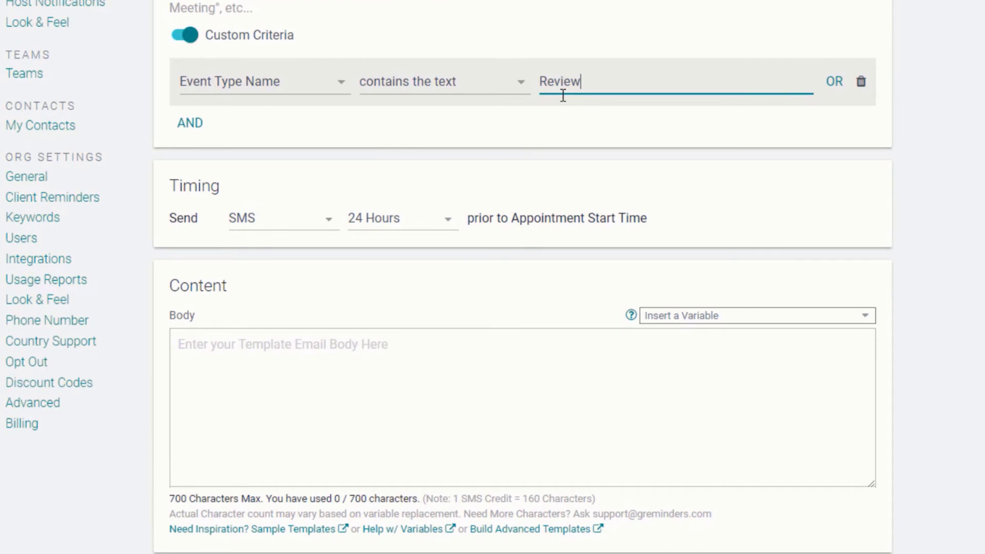
pyautogui.click(312, 377)
pyautogui.write('Reminder, you have an annual review with {{user.firstname}} {{user.lastname}} at {{event.time}} on {{event.date}}.  Please bring your latest documents. Please Reply YES to confirm or call {{user.phone}} to reschedule.')
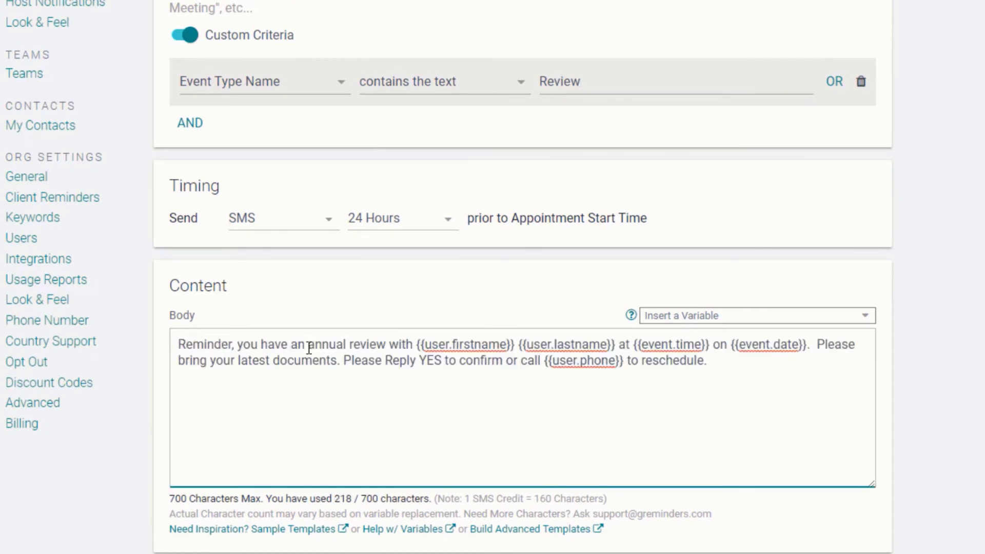
pyautogui.moveTo(310, 343); pyautogui.dragTo(386, 352)
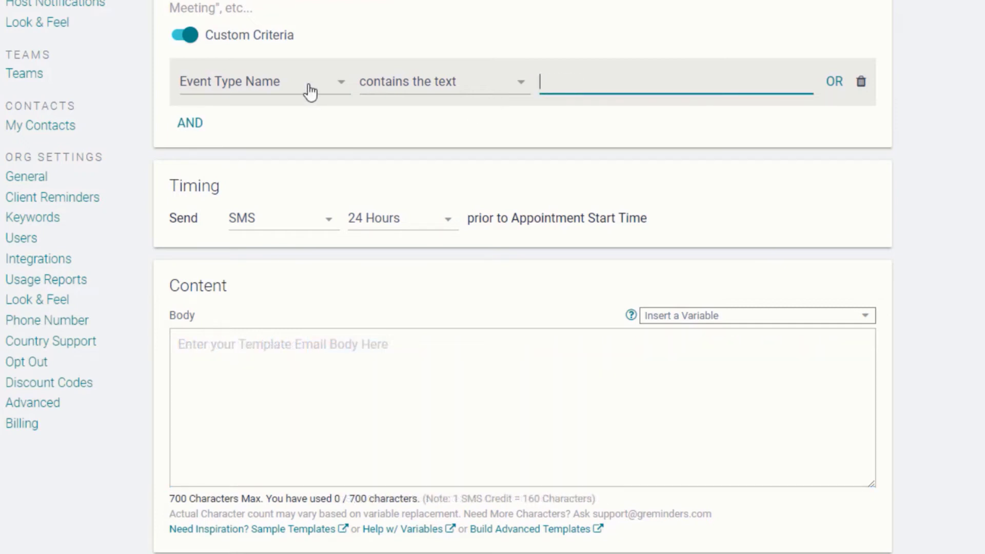
# Step: Set the SMS criterion to Event Start Time on or after 5:00 PM
pyautogui.click(311, 93)
pyautogui.click(302, 114)
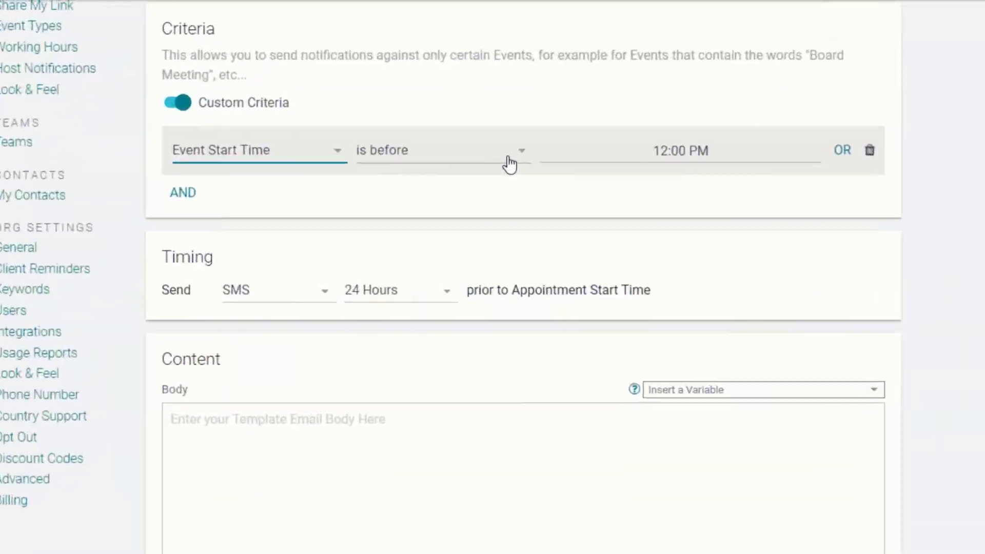
pyautogui.click(436, 239)
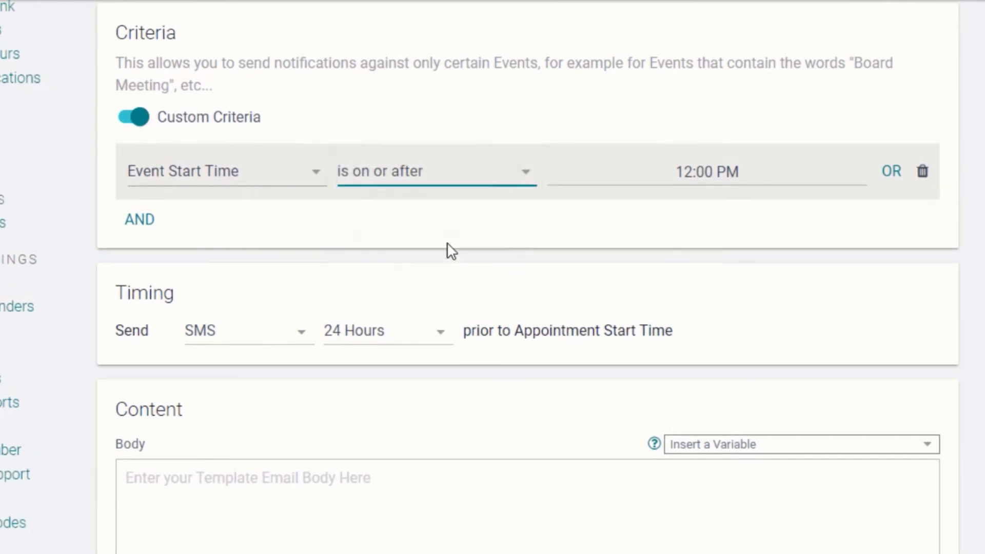
pyautogui.click(693, 173)
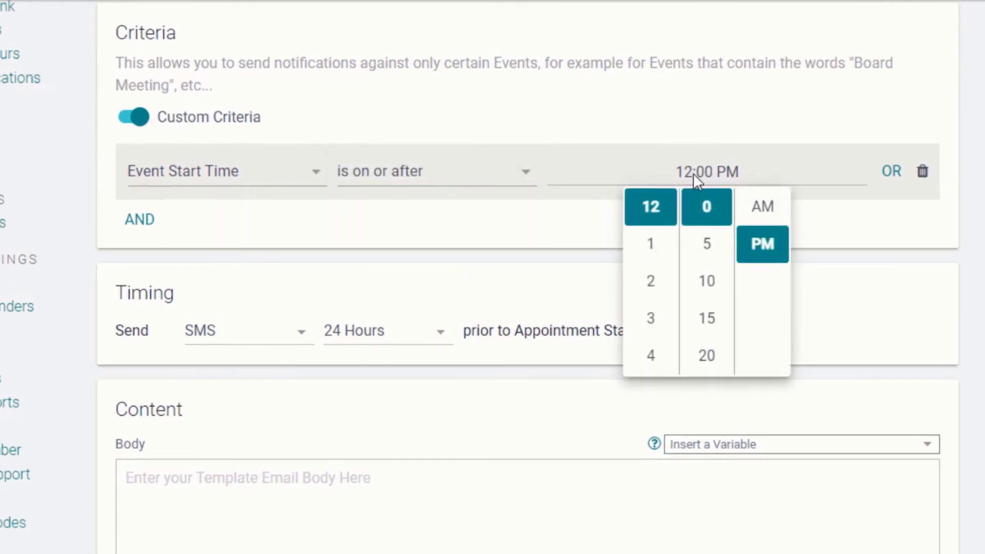
pyautogui.scroll(-3, 667, 304)
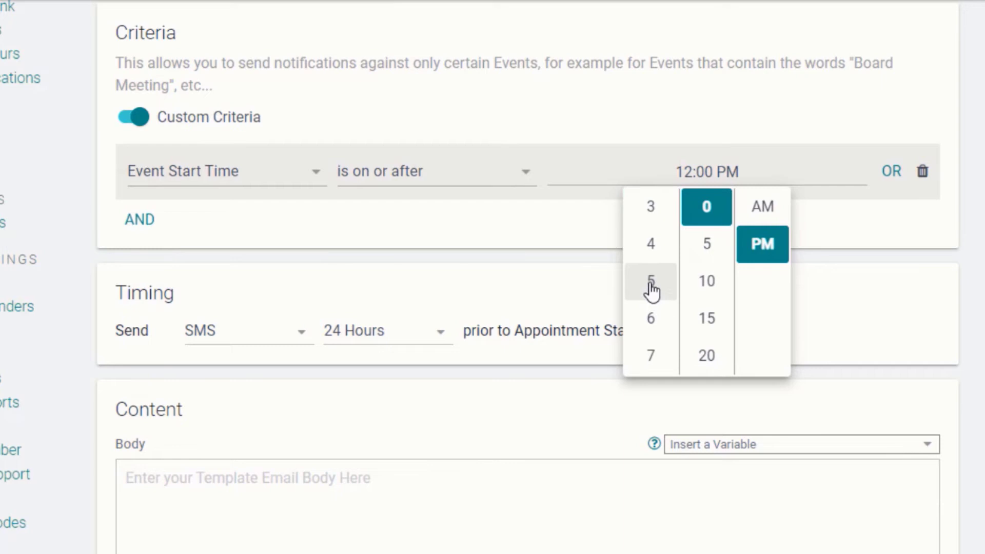
pyautogui.click(651, 285)
pyautogui.click(840, 229)
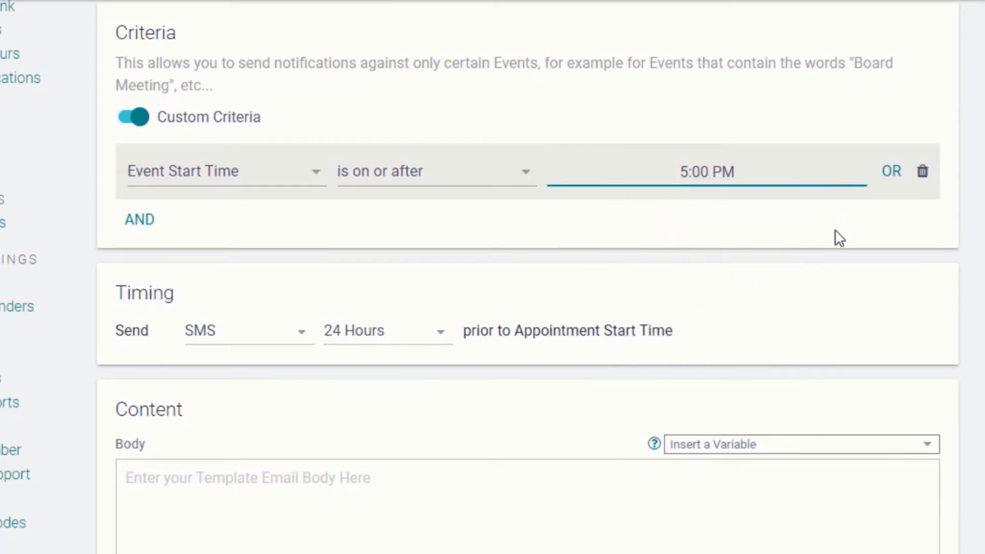
# Step: Paste the North Entrance SMS body and switch the criterion field to Event End Time
pyautogui.click(185, 529)
pyautogui.write('You have an appt with {{user.firstname}} {{user.lastname}} at {{event.time}} on {{event.date}}. NOTE: If you arrive after 5:00 pm, you must use the North Entrance.')
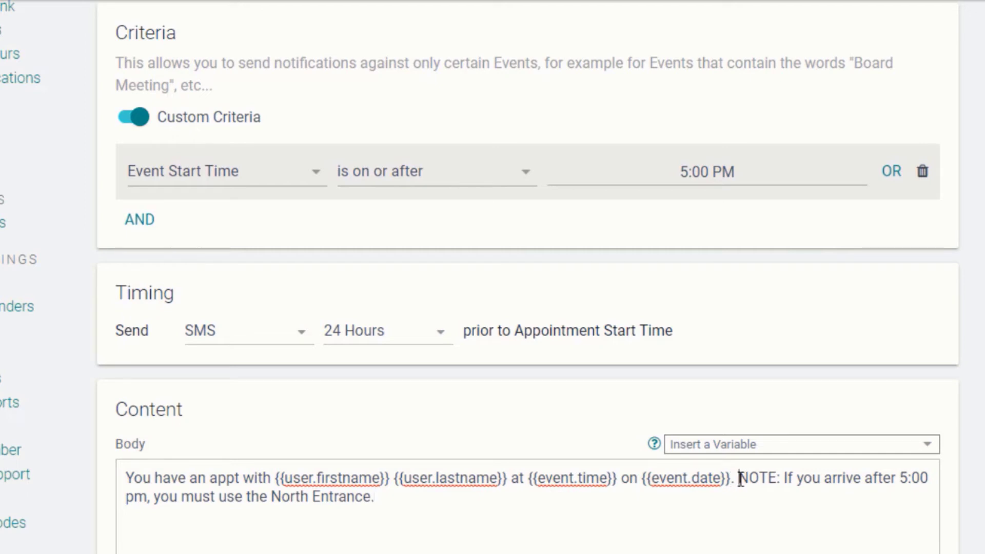
pyautogui.moveTo(737, 477); pyautogui.dragTo(744, 497)
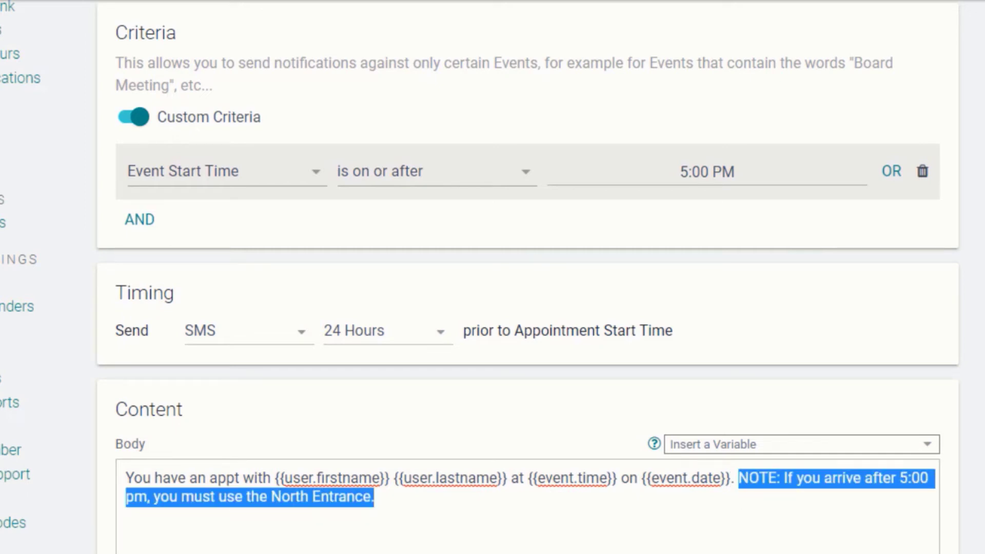
pyautogui.click(307, 175)
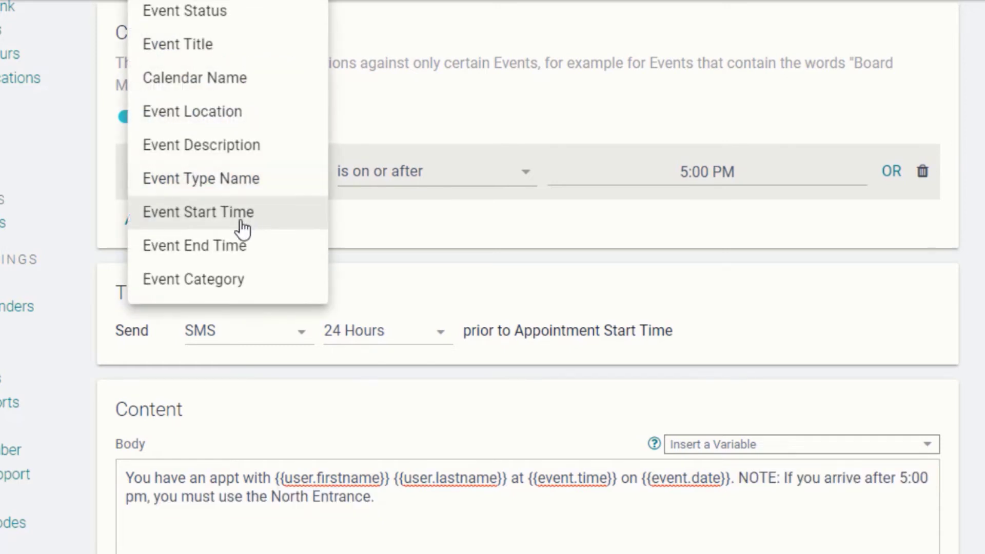
pyautogui.click(238, 249)
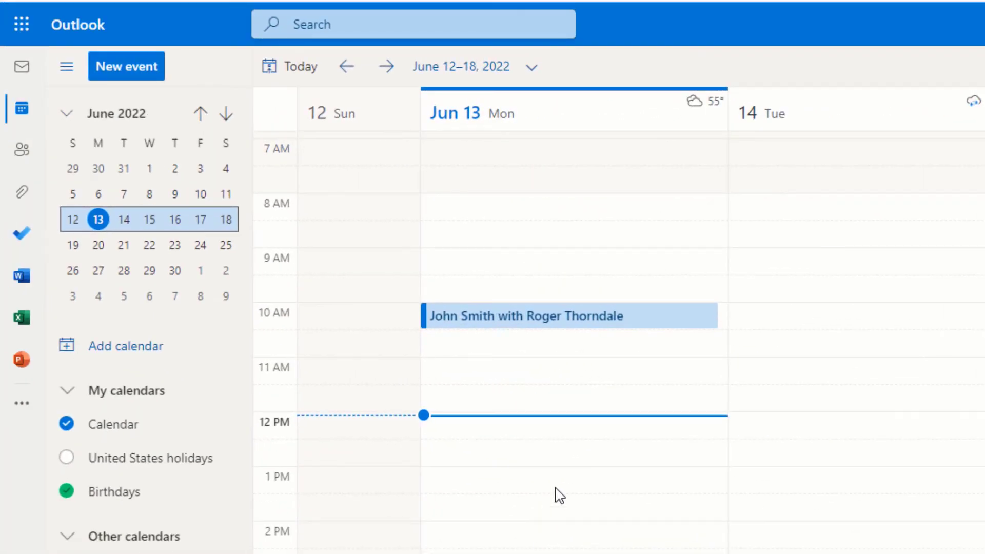
# Step: Categorize the 10 AM June 13 Outlook appointment as Follow up
pyautogui.click(649, 323)
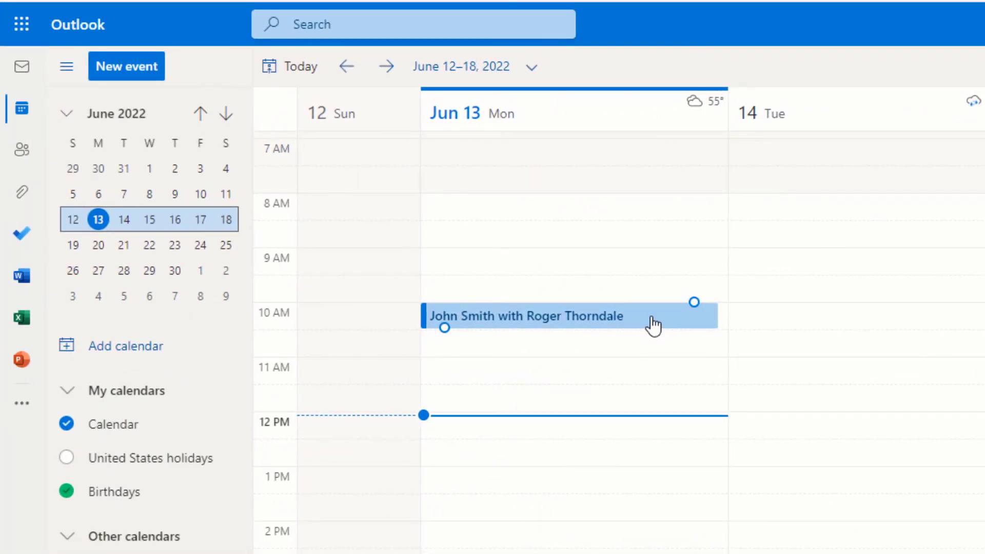
pyautogui.rightClick(651, 323)
pyautogui.moveTo(749, 438)
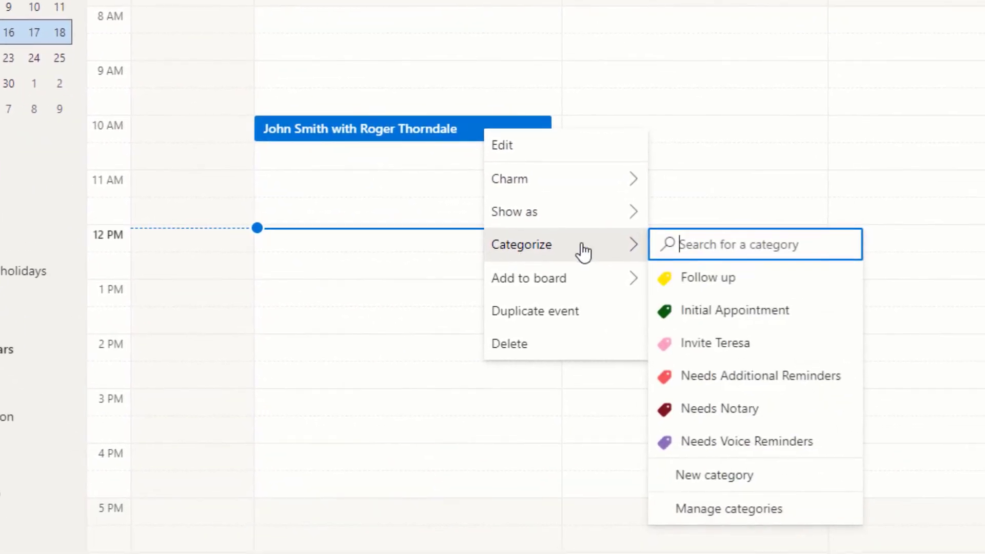
pyautogui.click(688, 289)
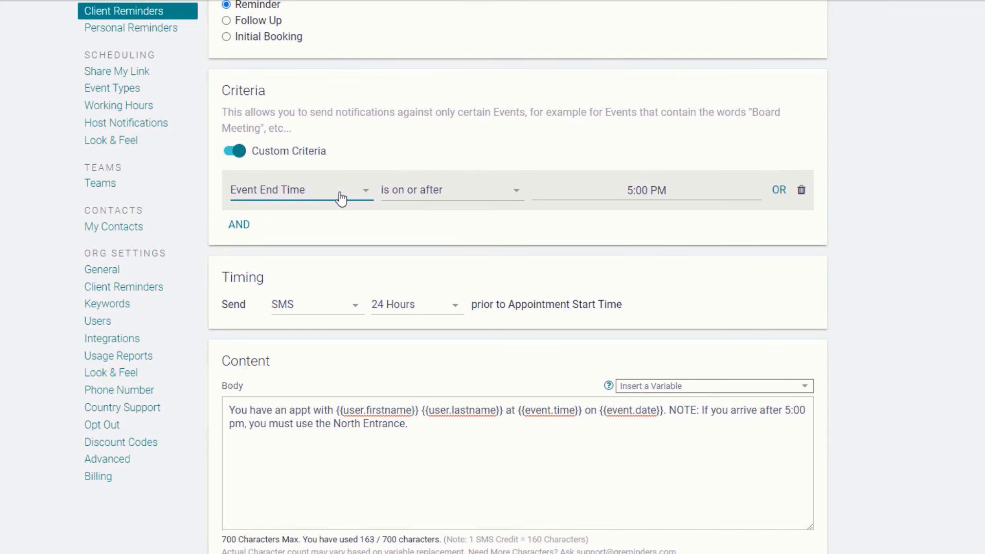
# Step: Give the template the Follow Up purpose and match Event Category tagged 'Follow up'
pyautogui.click(341, 197)
pyautogui.click(334, 215)
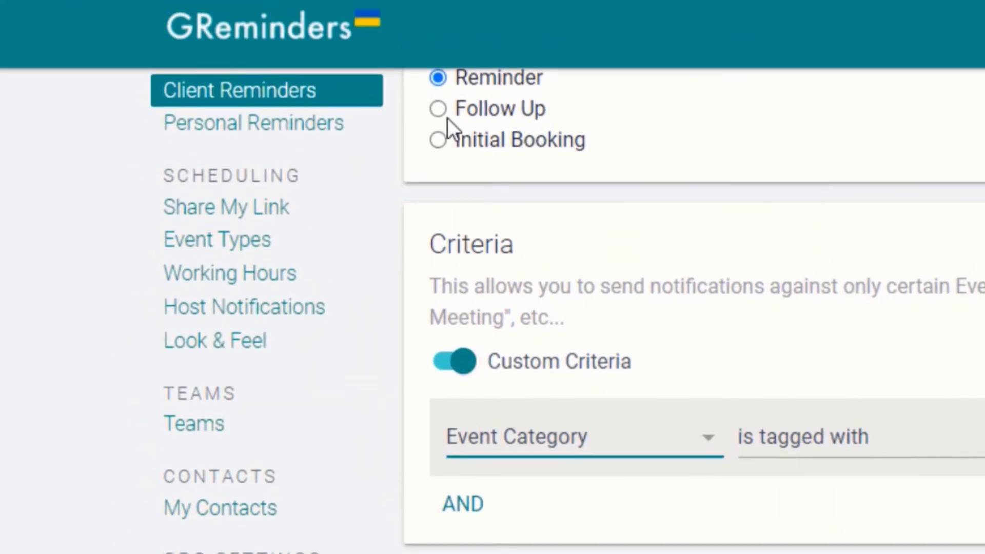
pyautogui.click(446, 112)
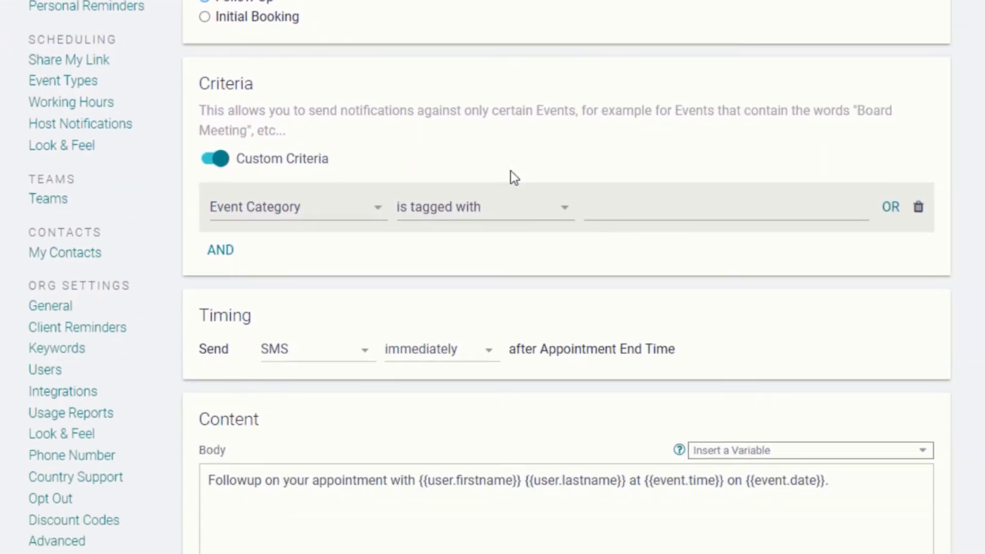
pyautogui.click(554, 187)
pyautogui.write('Follow up')
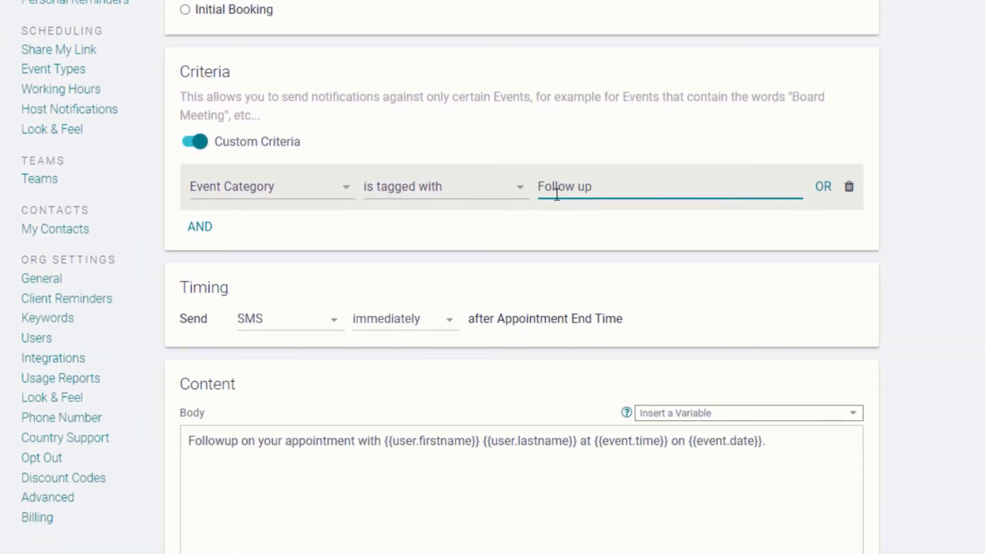
# Step: Schedule the SMS 1 Month after the appointment and select the scheduling link sentence
pyautogui.click(449, 319)
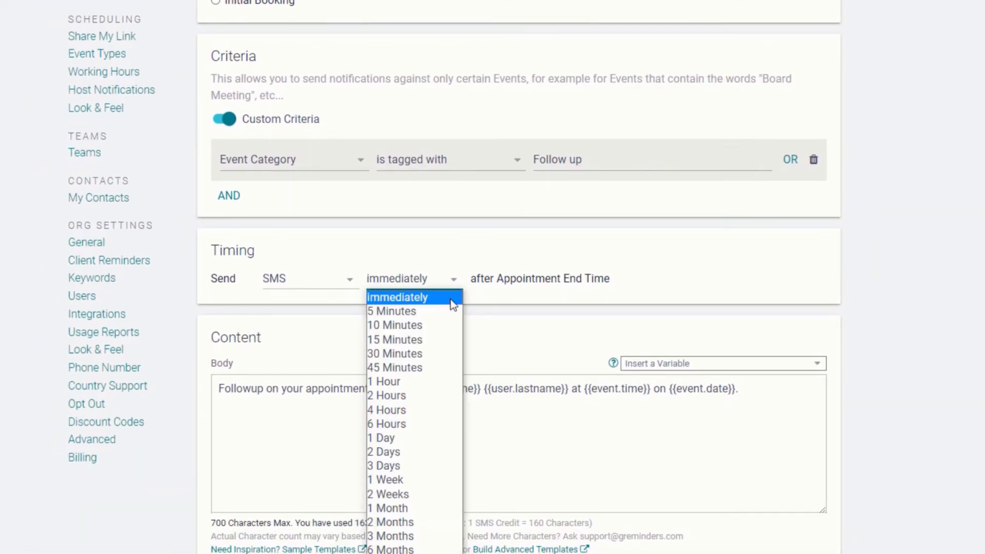
pyautogui.click(419, 506)
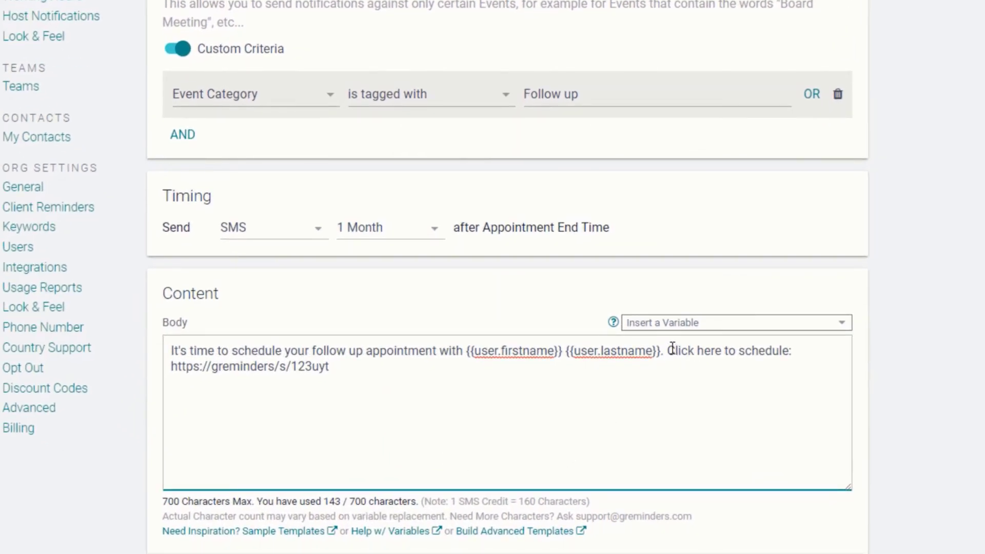
pyautogui.moveTo(670, 350); pyautogui.dragTo(703, 374)
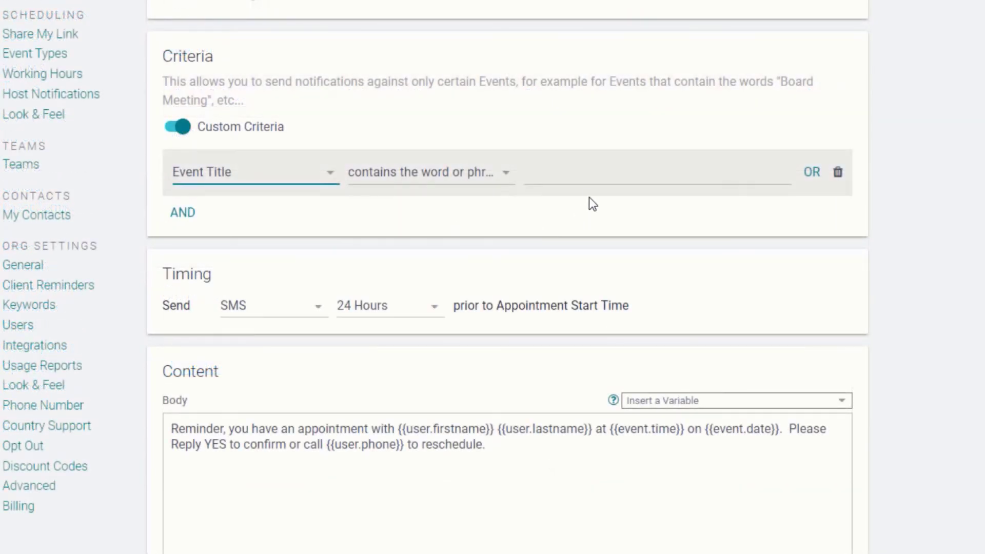
# Step: Match event titles containing 'Outside Appointment' and select the existing reminder message
pyautogui.click(578, 170)
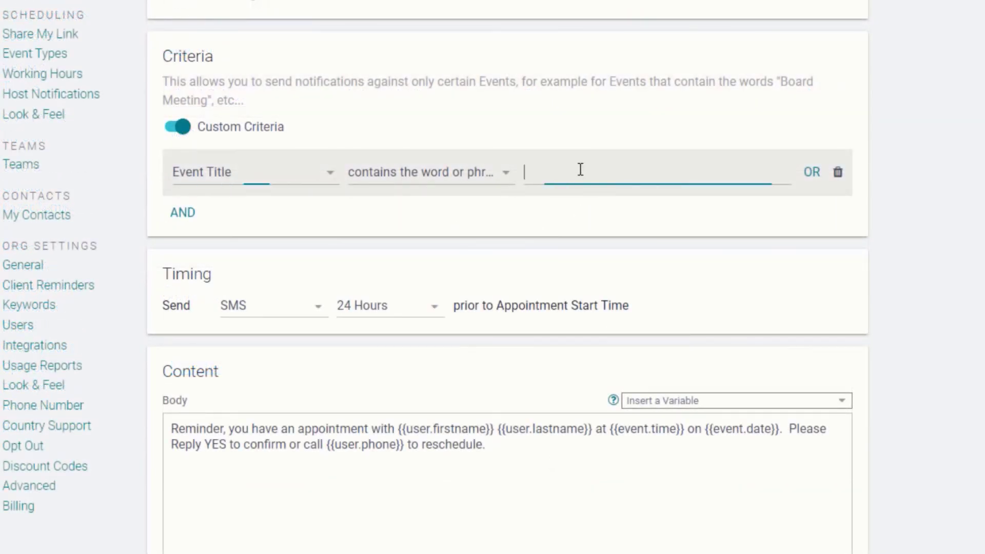
pyautogui.write('Outside Appointment')
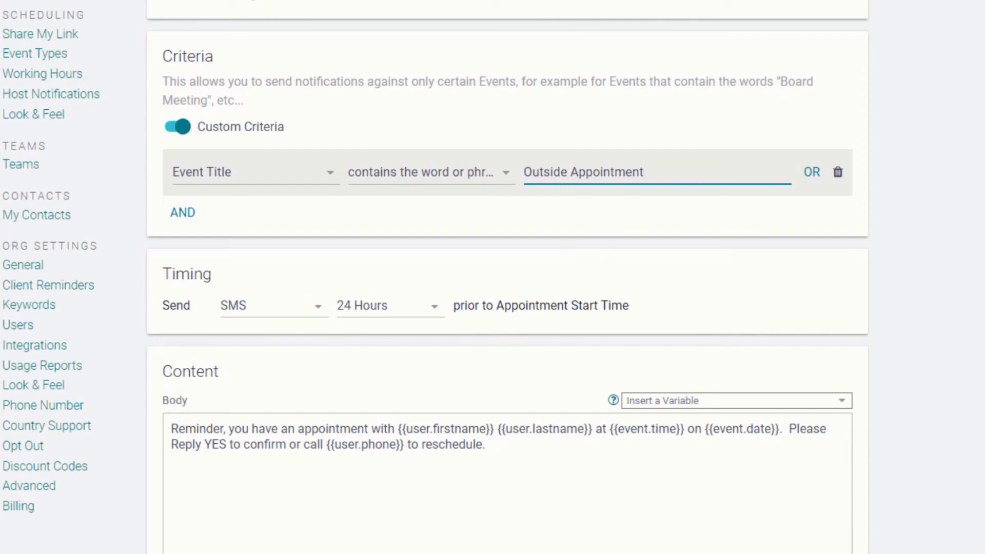
pyautogui.click(567, 246)
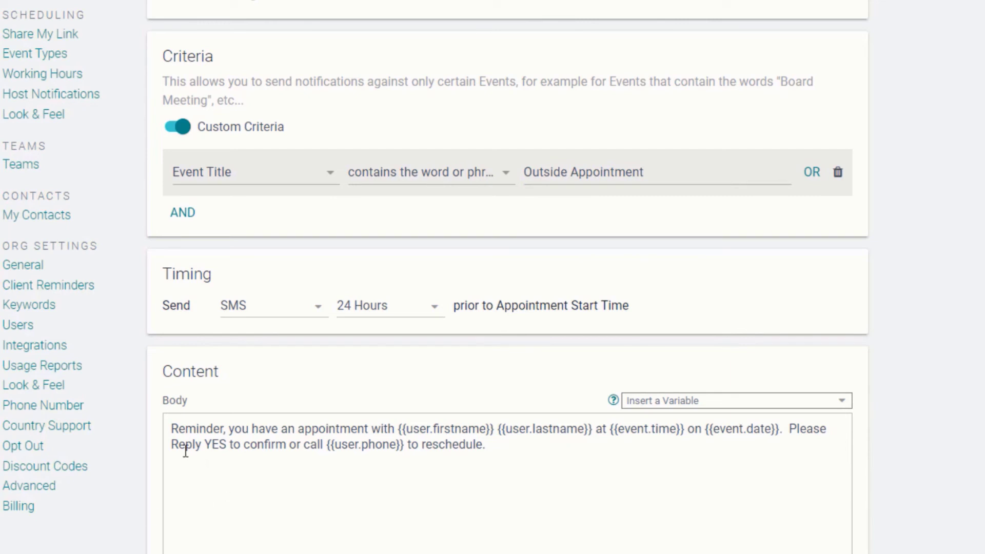
pyautogui.moveTo(173, 429); pyautogui.dragTo(526, 471)
# Step: Replace the body with the Liquid arrival-window template and preview it
pyautogui.write('{% assign hour_time = event.date_time_advanced | date: "%H" %} {% assign minute_time = event.date_time_advanced | date: "%M" %} {% assign hour_time_short = hour_time | plus: 2 %}  {{company.name}} is scheduled to arrive today between {{event.date_time_advanced | date: "%l:%M%P" }} and {% if hour_time_short < 12 %}{{hour_time_short}}:{{minute_time}}am{% elsif hour_time_short == 12 %}12pm{%else%}{{ hour_time_short | minus: 12 }}:{{minute_time}}pm{%endif%} at {{event.location}}.  Please reply YES to confirm or call {{user.phone}} to reschedule.')
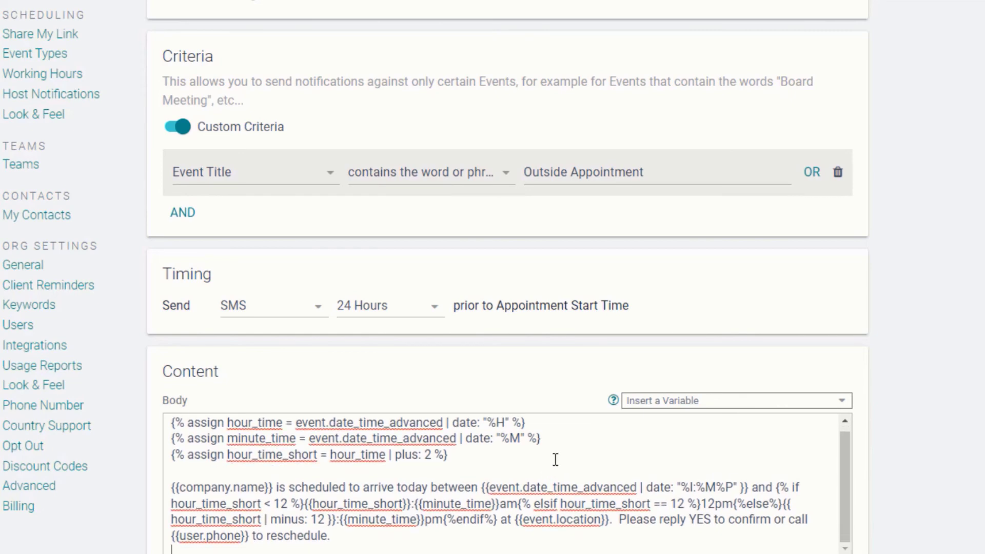
pyautogui.scroll(-5, 565, 462)
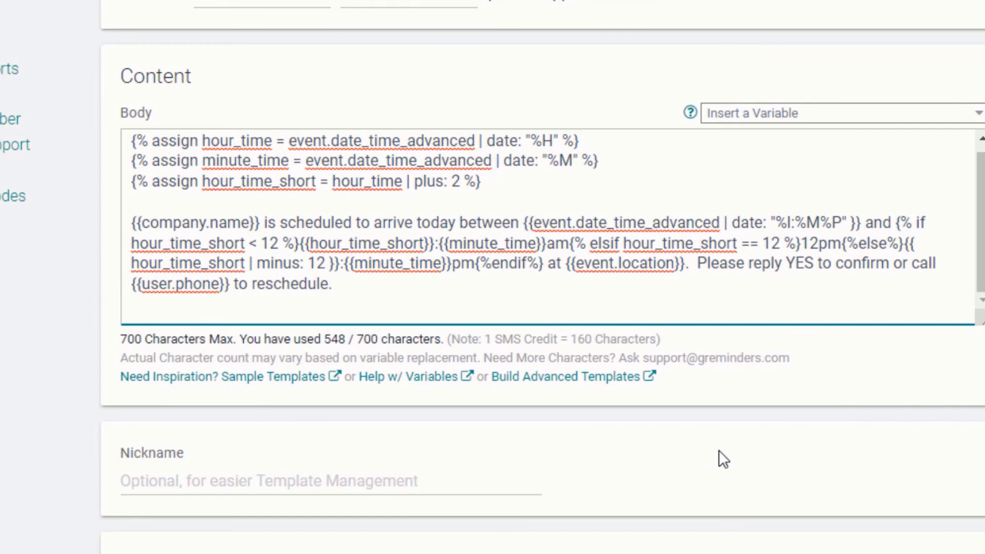
pyautogui.scroll(-3, 719, 450)
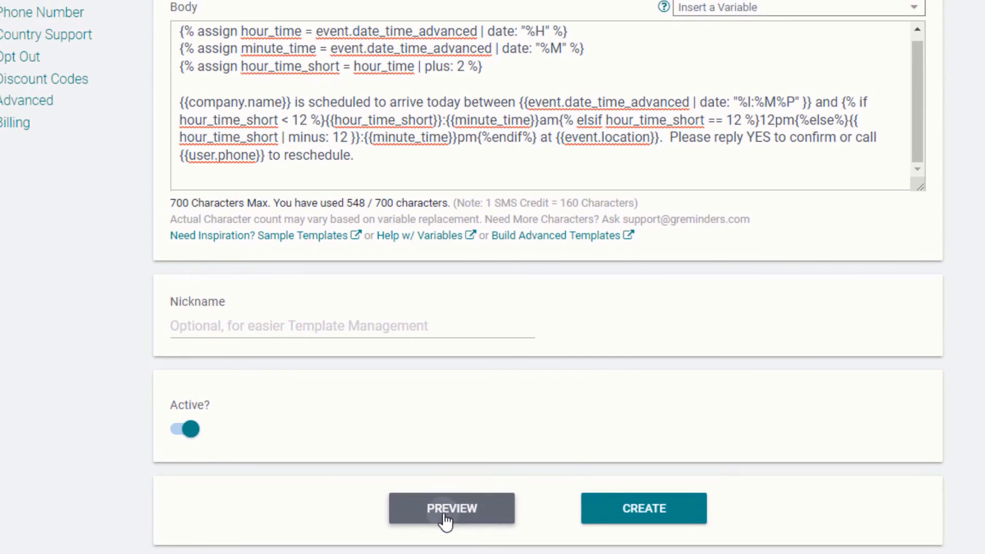
pyautogui.click(446, 508)
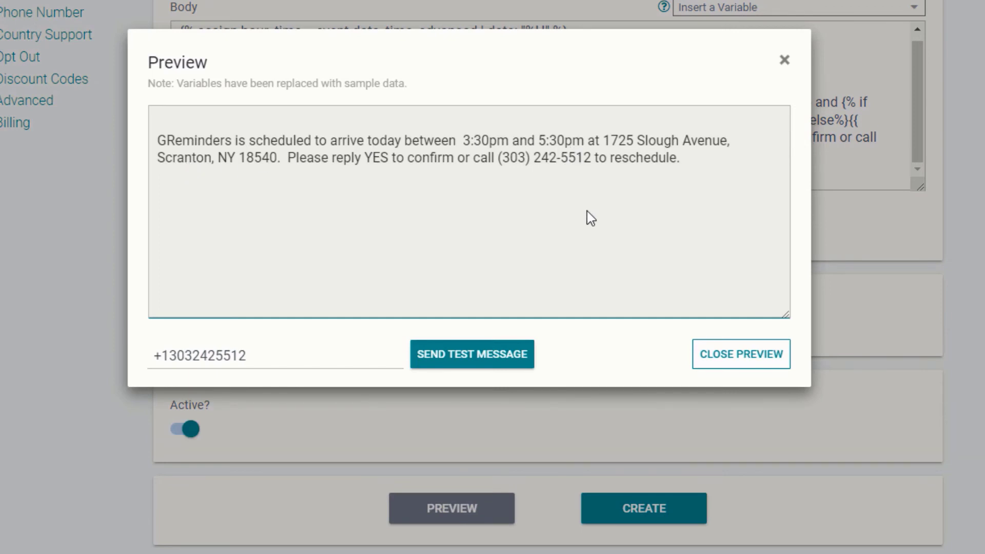
pyautogui.click(783, 64)
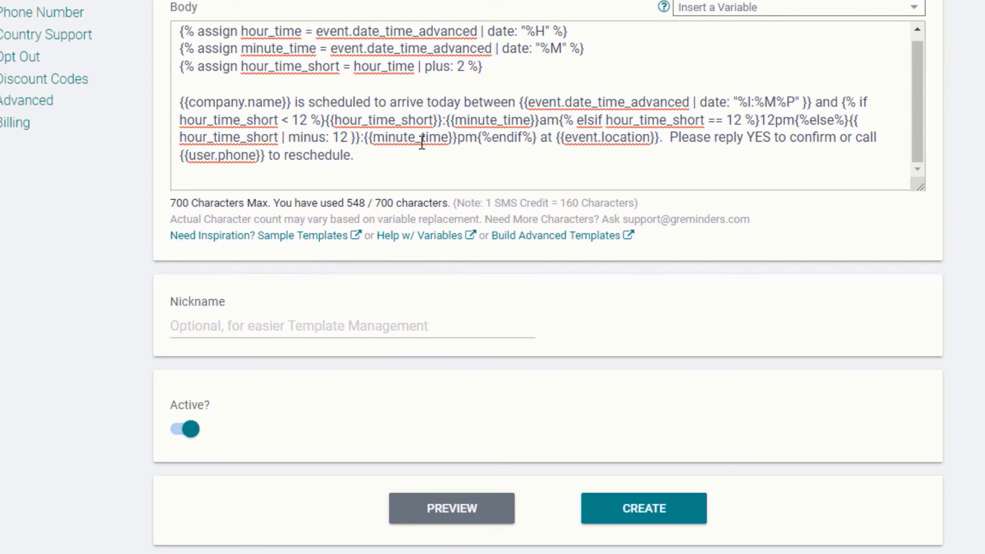
# Step: Change 'plus: 2' to 'plus: 4' and preview the 3:30pm–7:30pm arrival window
pyautogui.doubleClick(460, 68)
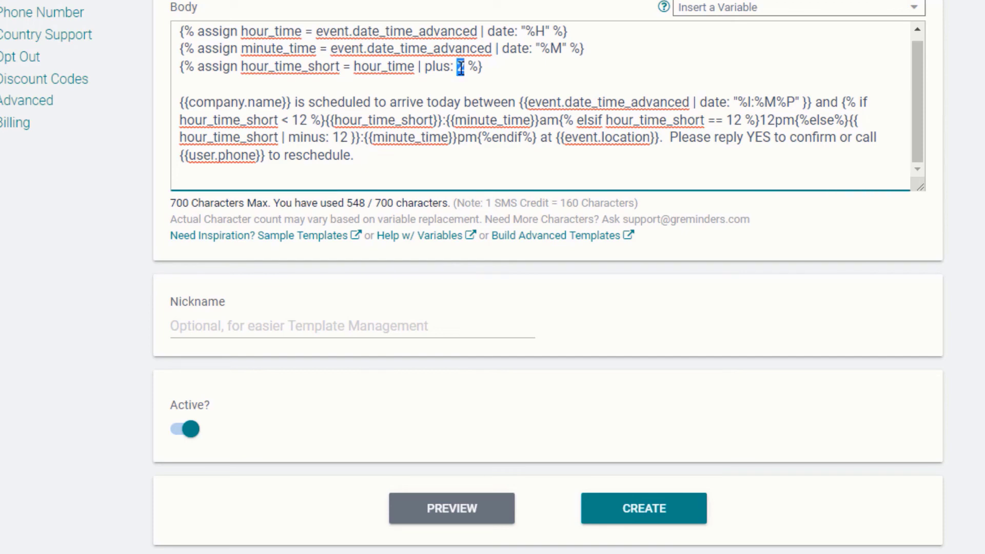
pyautogui.write('4')
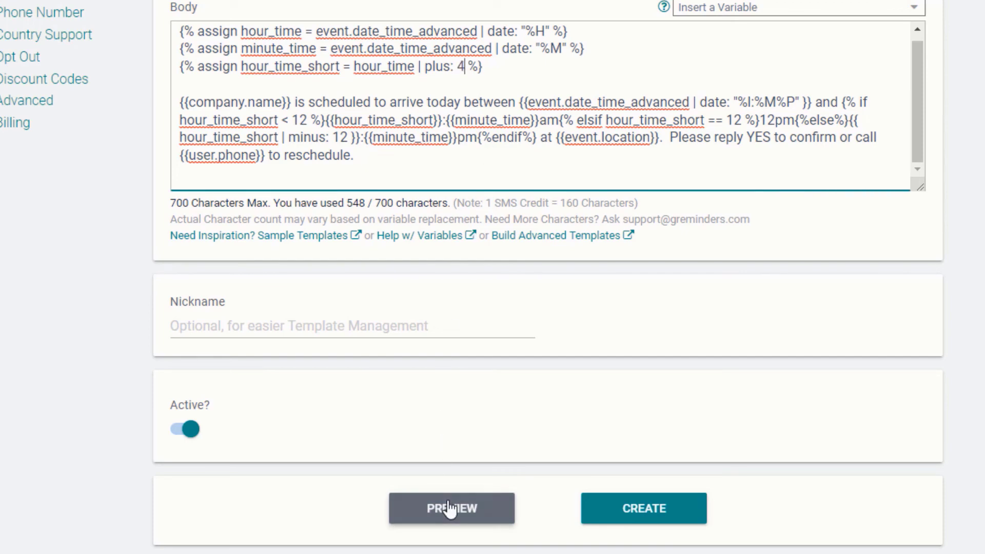
pyautogui.click(450, 508)
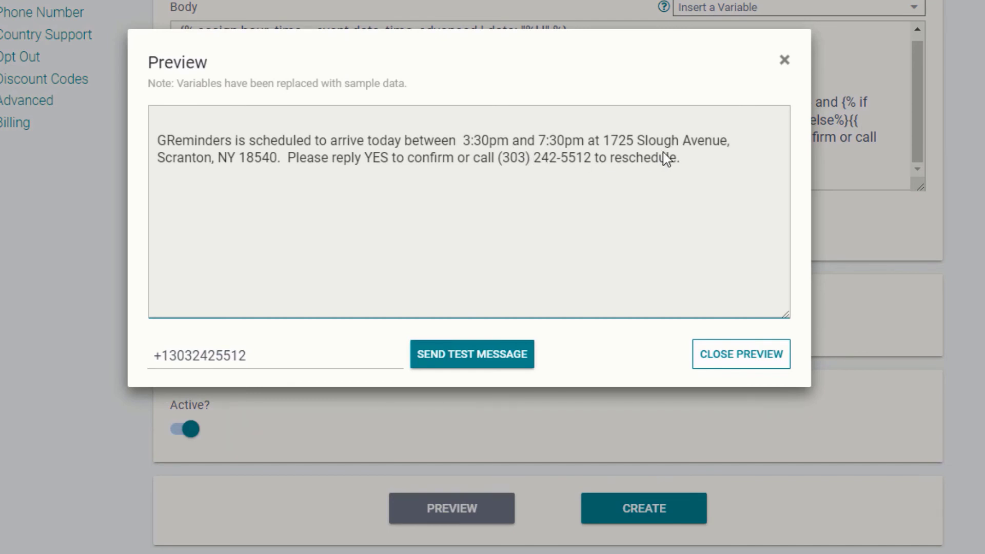
pyautogui.click(785, 61)
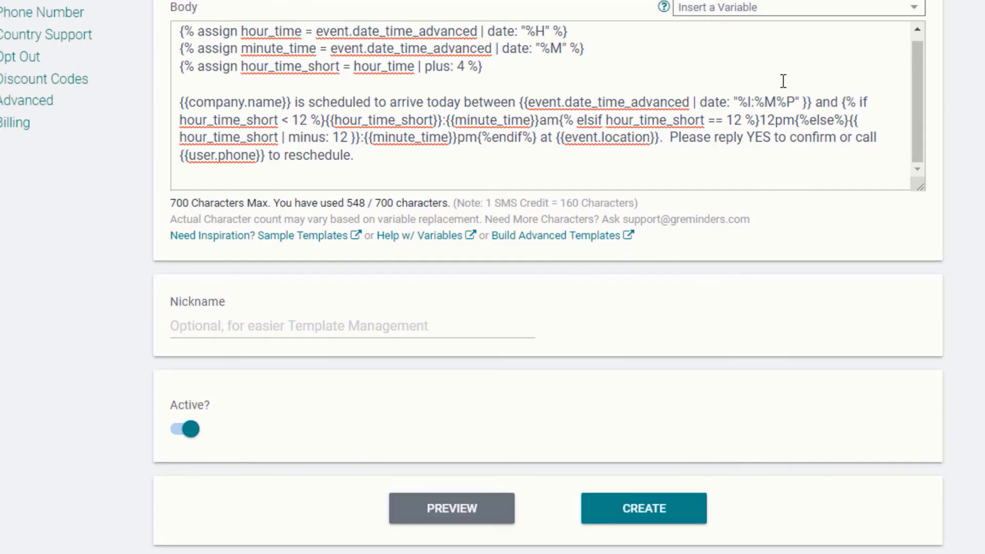
# Step: Start a new template from the Personal Reminders page and look over its default fields
pyautogui.scroll(6, 576, 338)
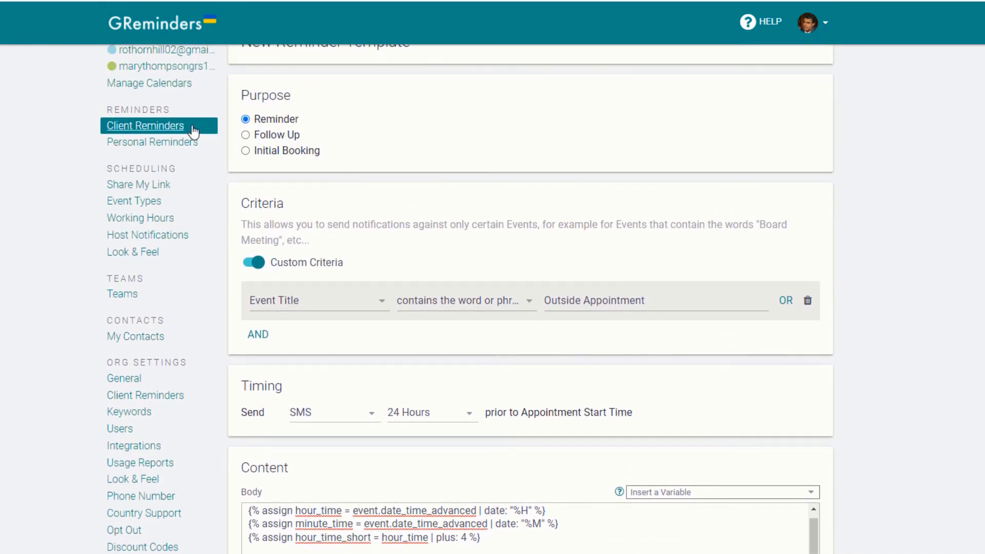
pyautogui.click(190, 144)
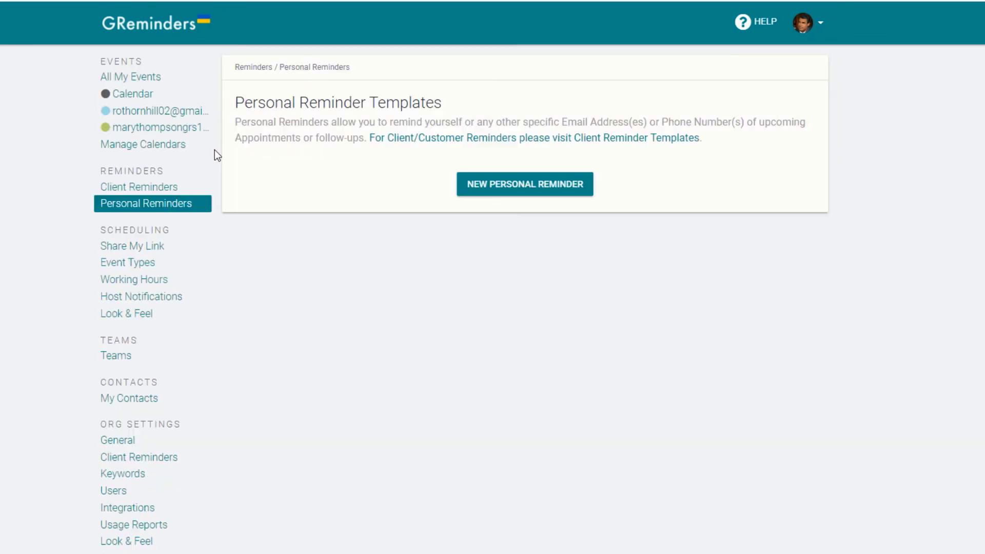
pyautogui.click(507, 189)
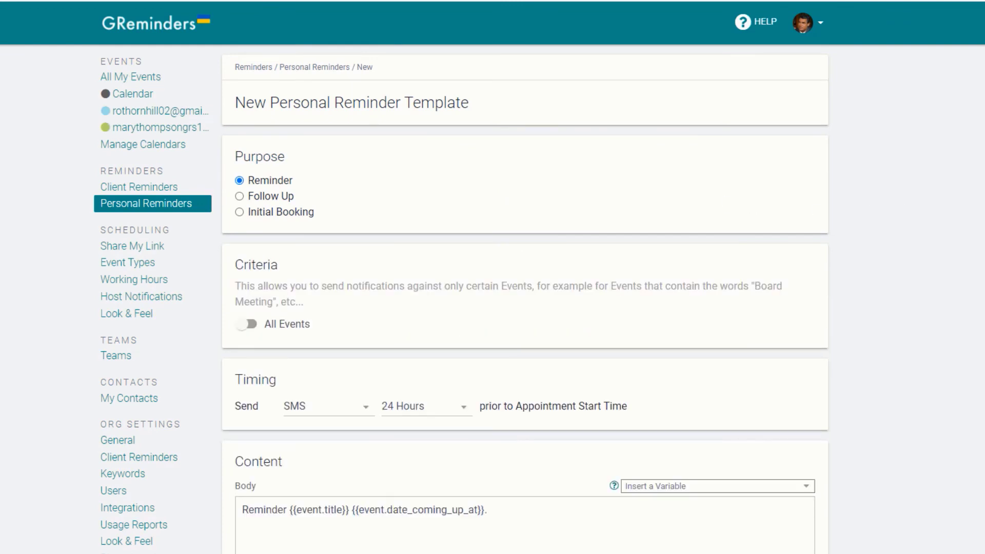
pyautogui.scroll(-6, 513, 297)
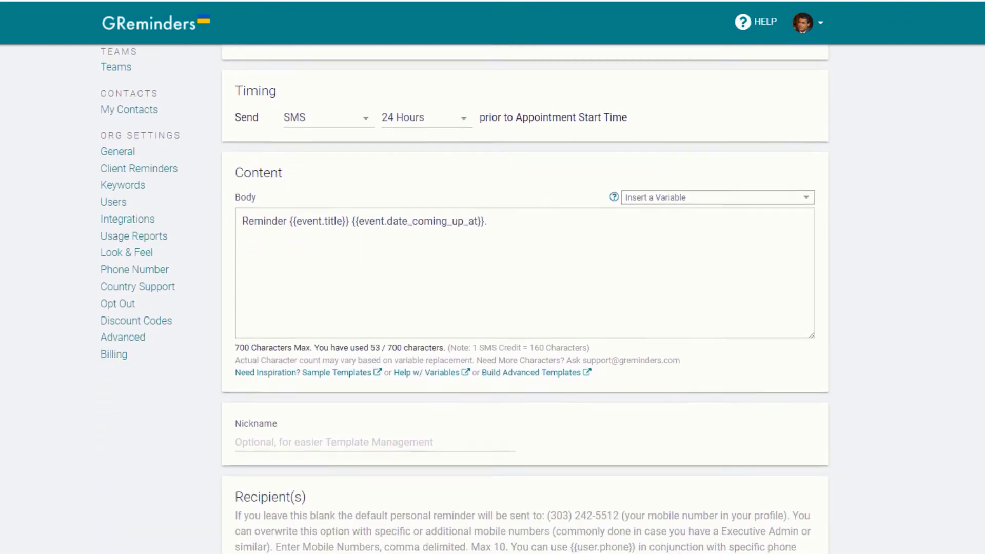
pyautogui.scroll(-4, 512, 297)
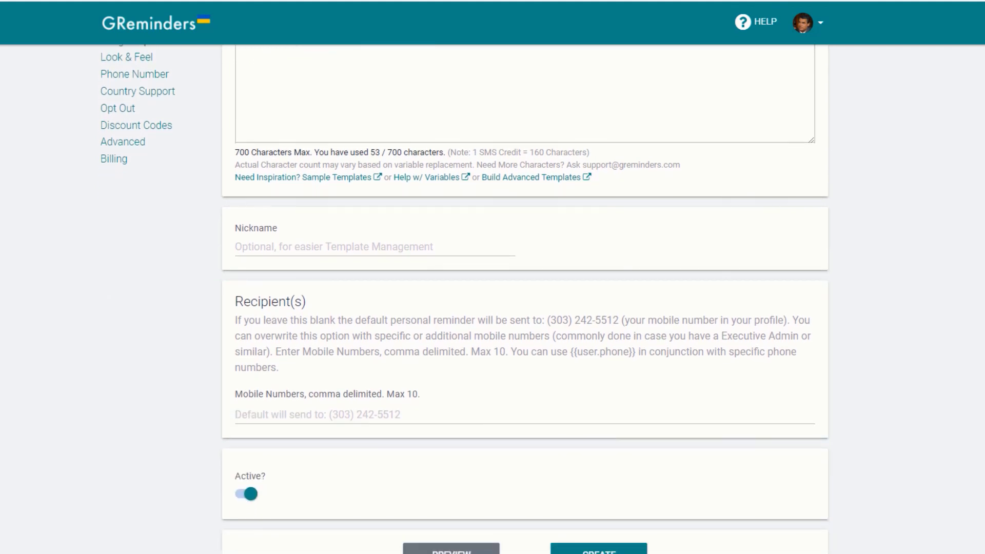
pyautogui.scroll(10, 513, 297)
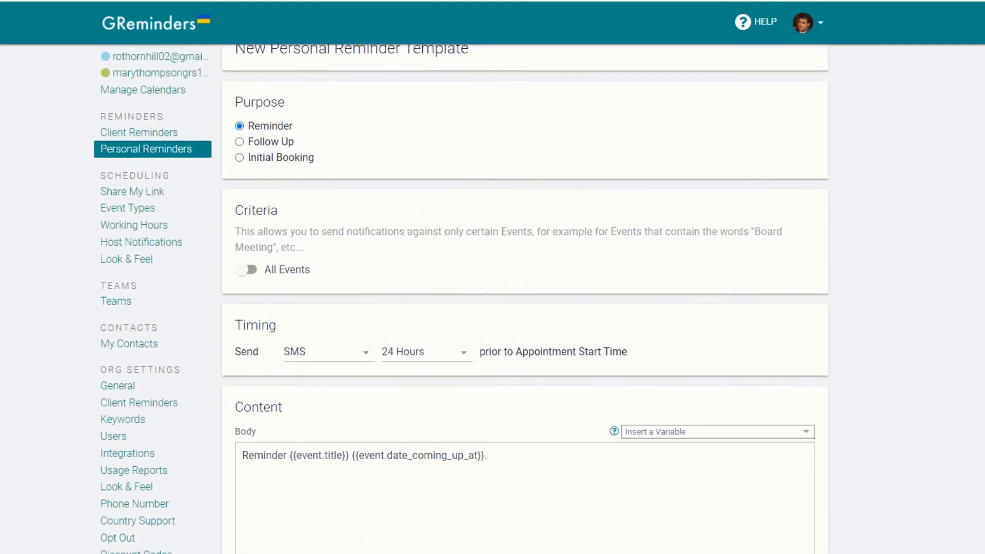
# Step: Make it an Initial Booking email limited to event titles containing 'signing'
pyautogui.click(271, 201)
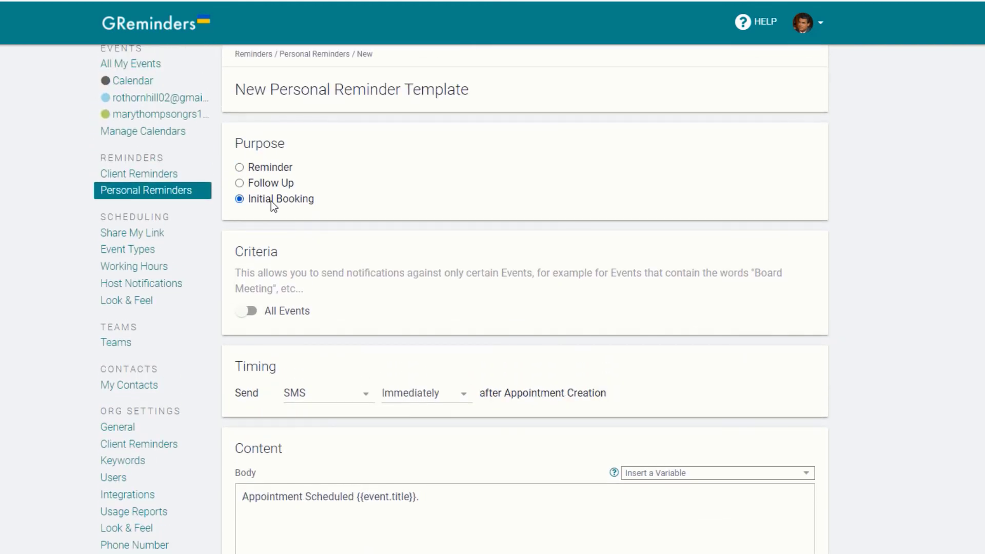
pyautogui.click(250, 311)
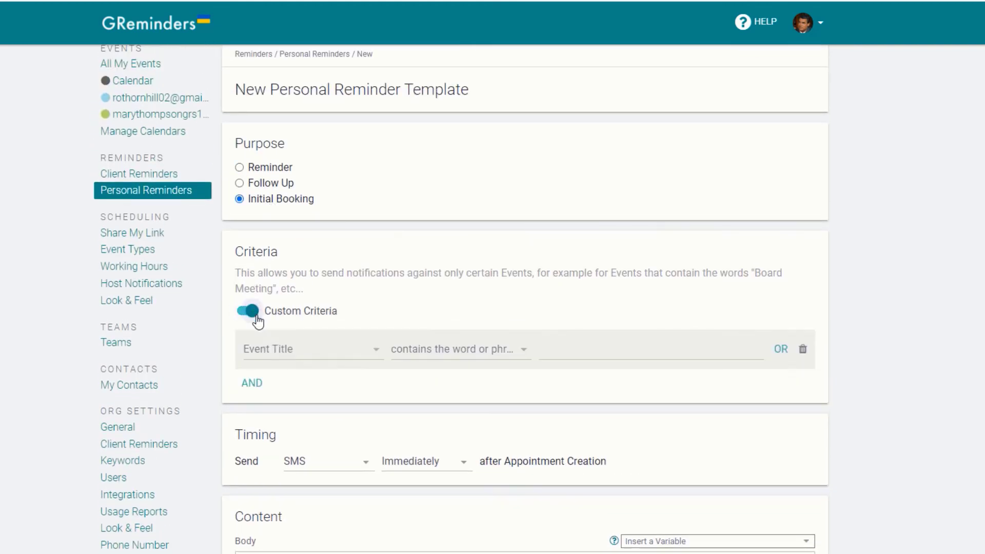
pyautogui.click(579, 354)
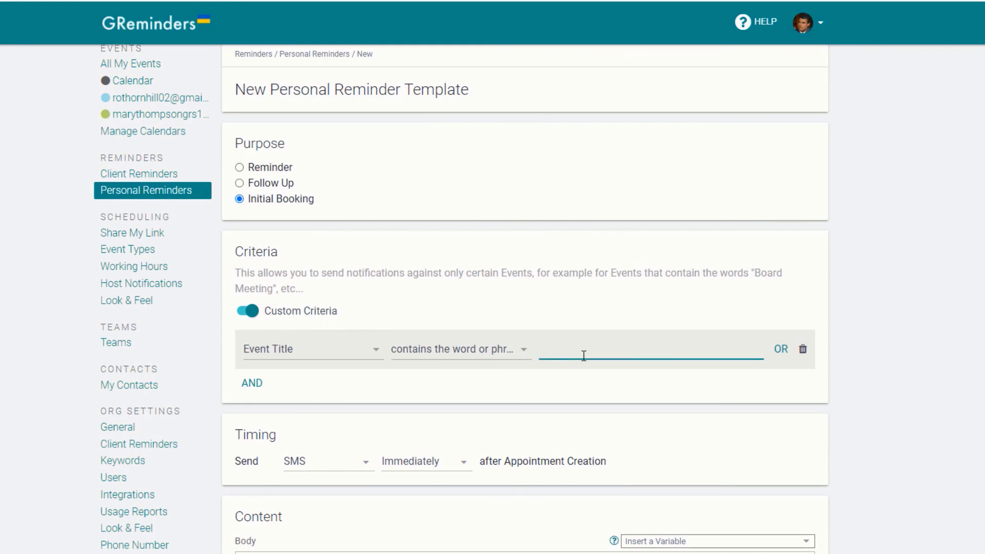
pyautogui.write('signing')
pyautogui.click(365, 461)
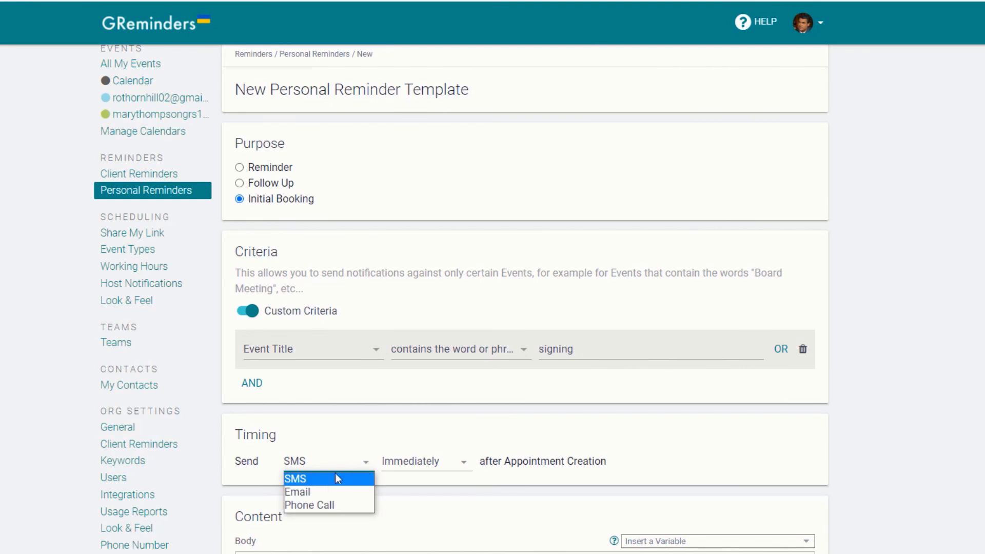
pyautogui.click(332, 490)
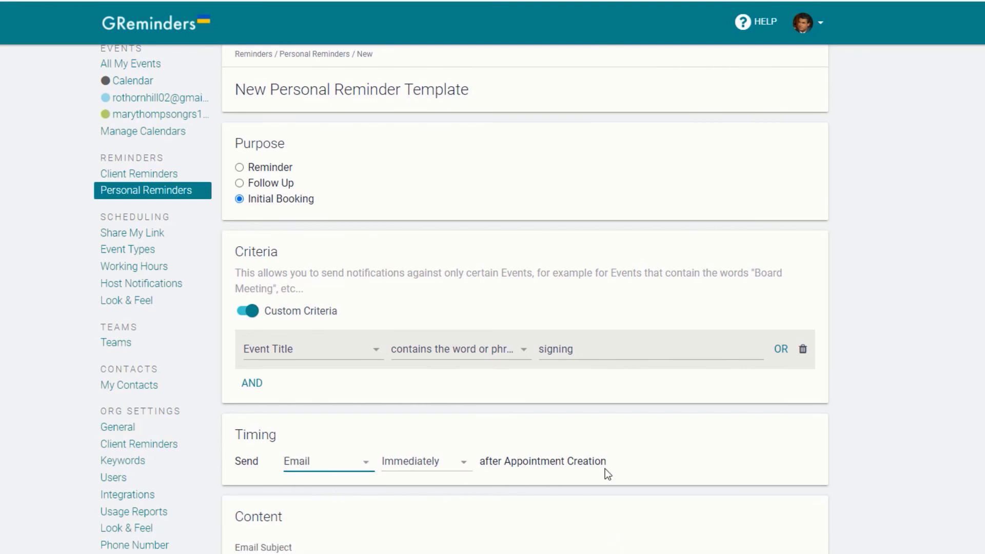
pyautogui.scroll(-5, 920, 442)
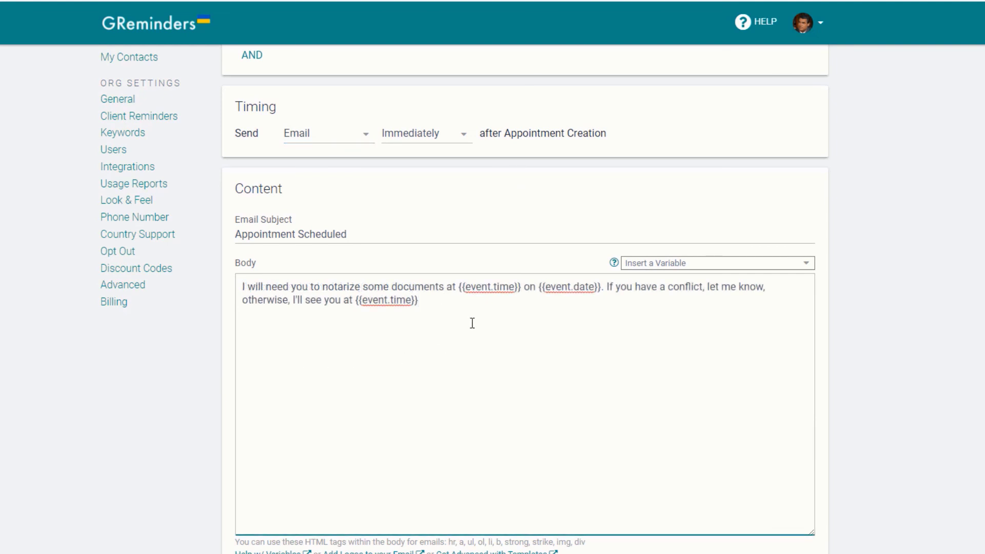
# Step: Set the email subject to 'I will need you at {{event.time}} on {{event.date}}'
pyautogui.moveTo(450, 288); pyautogui.dragTo(602, 289)
pyautogui.hotkey('ctrl', 'c')
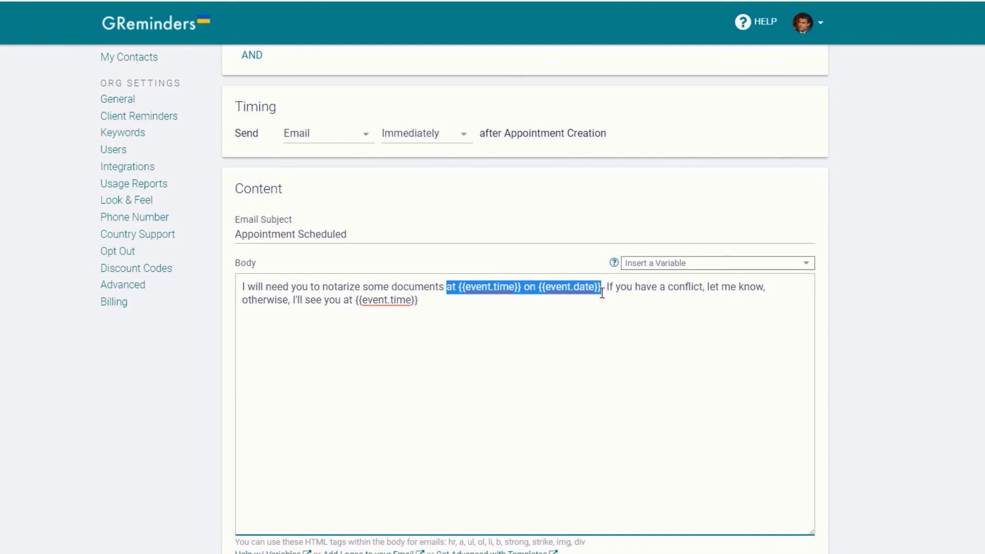
pyautogui.moveTo(423, 236); pyautogui.dragTo(220, 231)
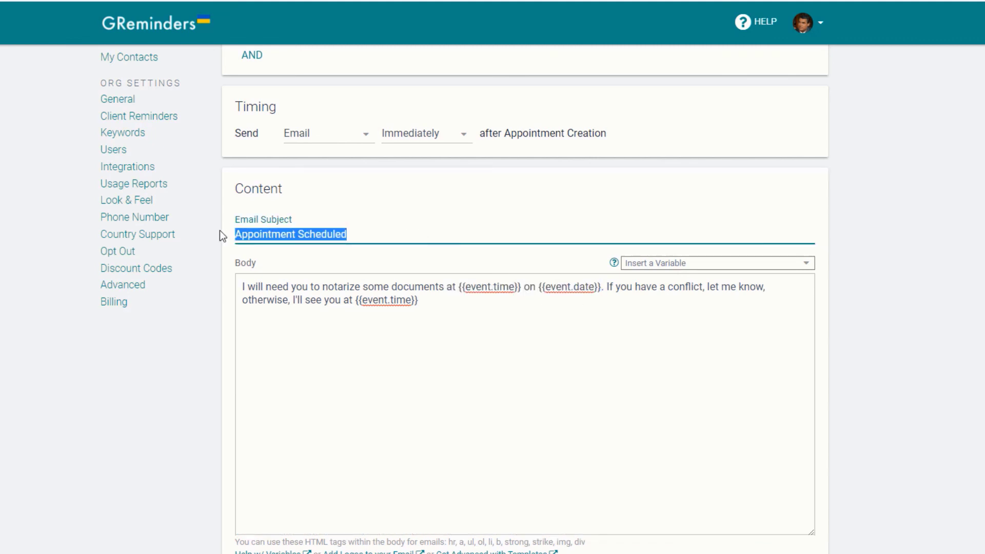
pyautogui.write('I will need you')
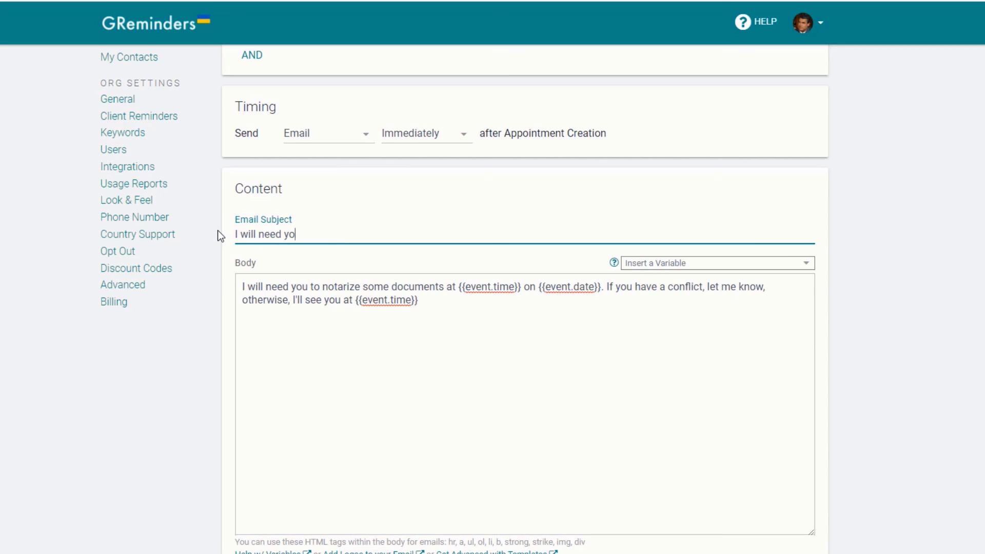
pyautogui.hotkey('ctrl', 'v')
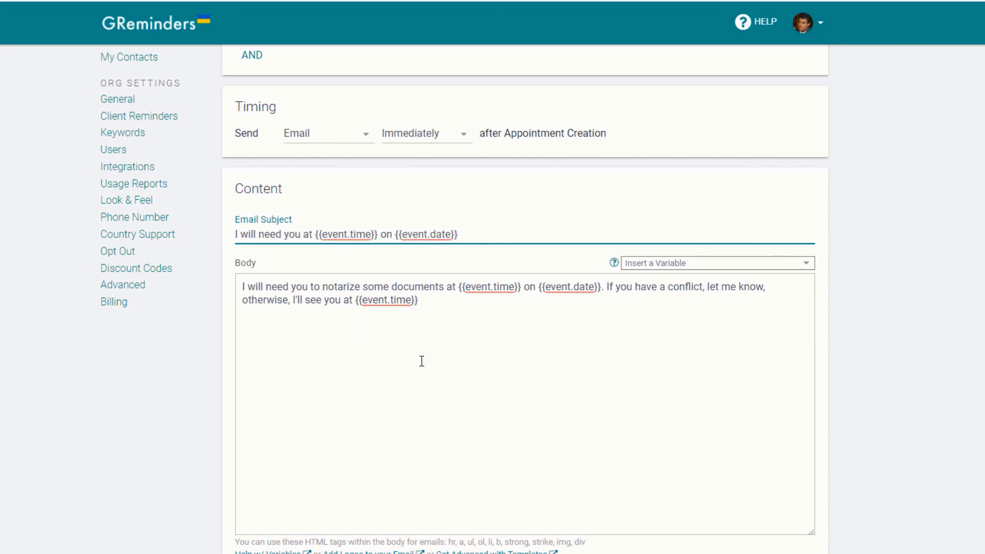
# Step: Enter the staff member's email address as the recipient
pyautogui.scroll(-5, 425, 359)
pyautogui.scroll(-2, 430, 357)
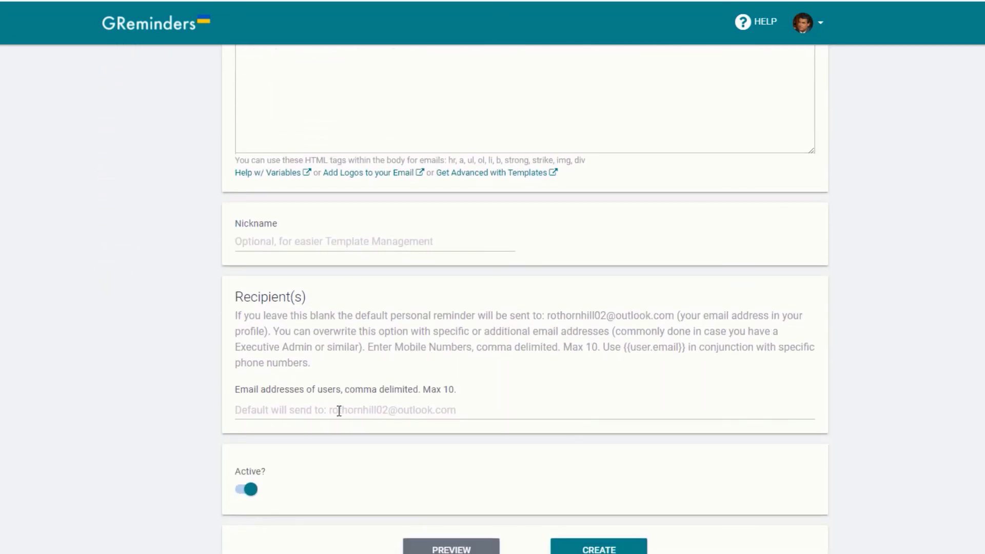
pyautogui.click(338, 409)
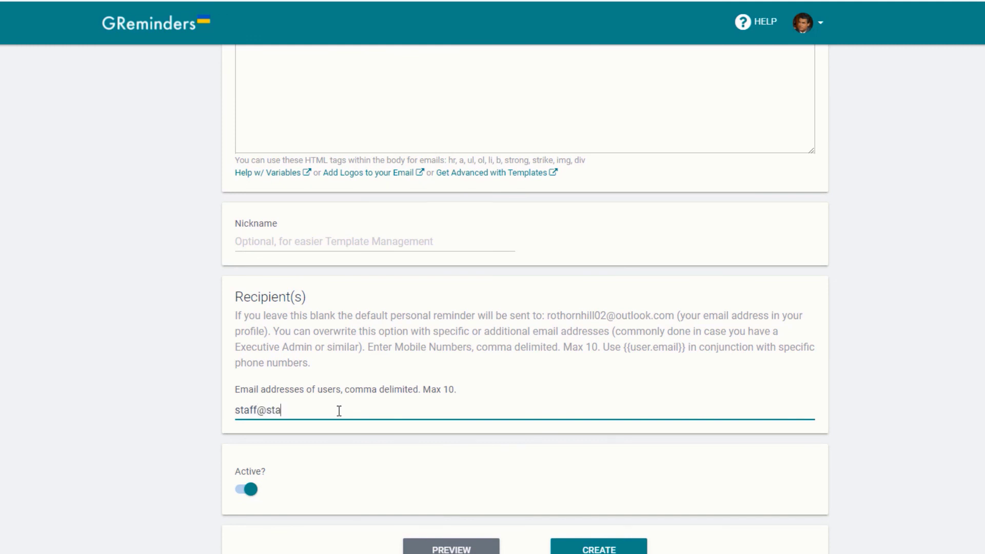
pyautogui.scroll(10, 642, 393)
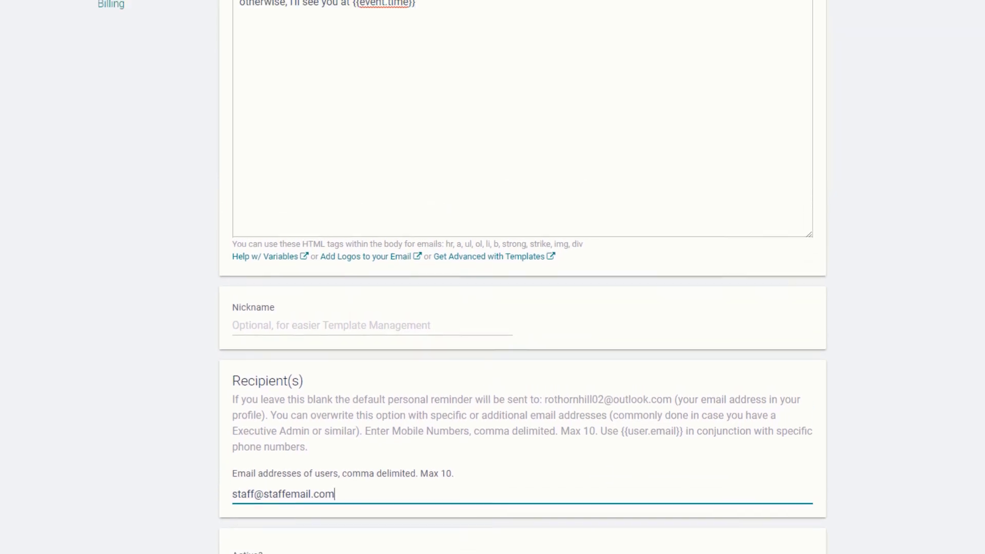
# Step: Add an OR criterion for Event Description containing 'Will'
pyautogui.scroll(1, 642, 392)
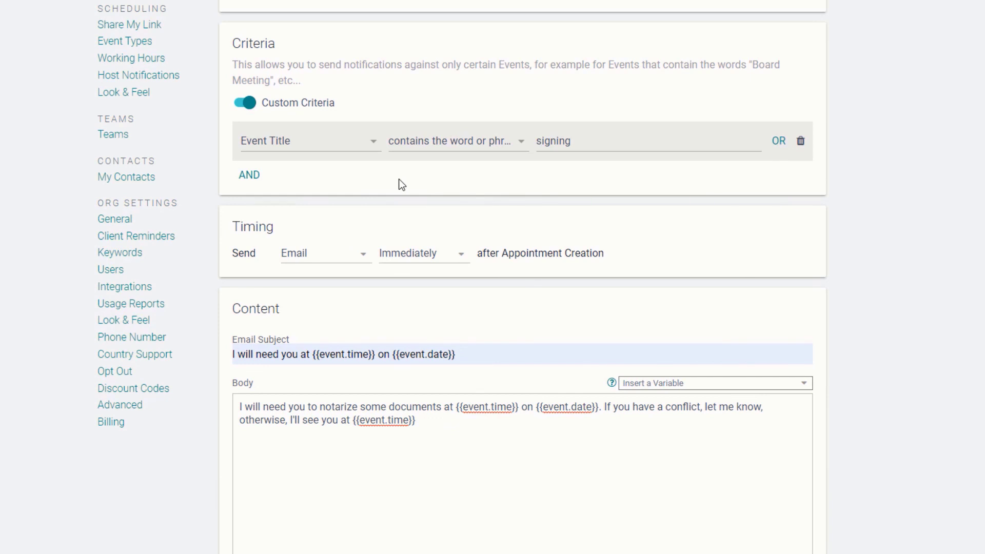
pyautogui.click(778, 141)
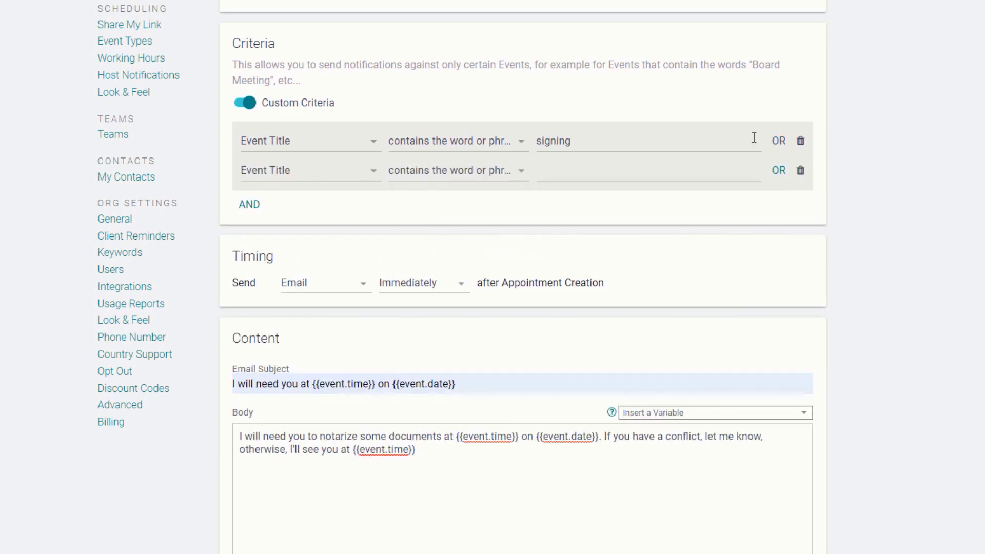
pyautogui.click(328, 171)
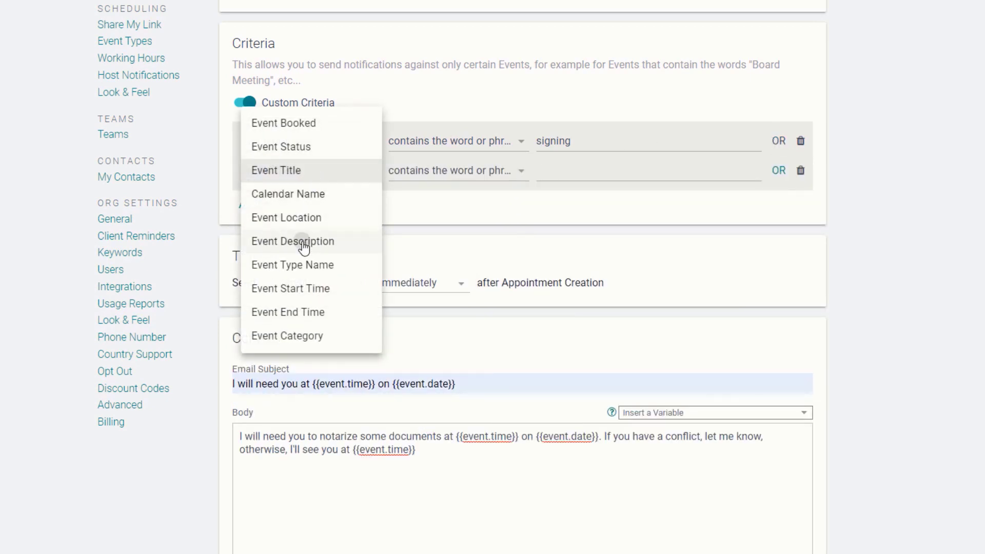
pyautogui.click(304, 241)
pyautogui.click(572, 171)
pyautogui.write('Will')
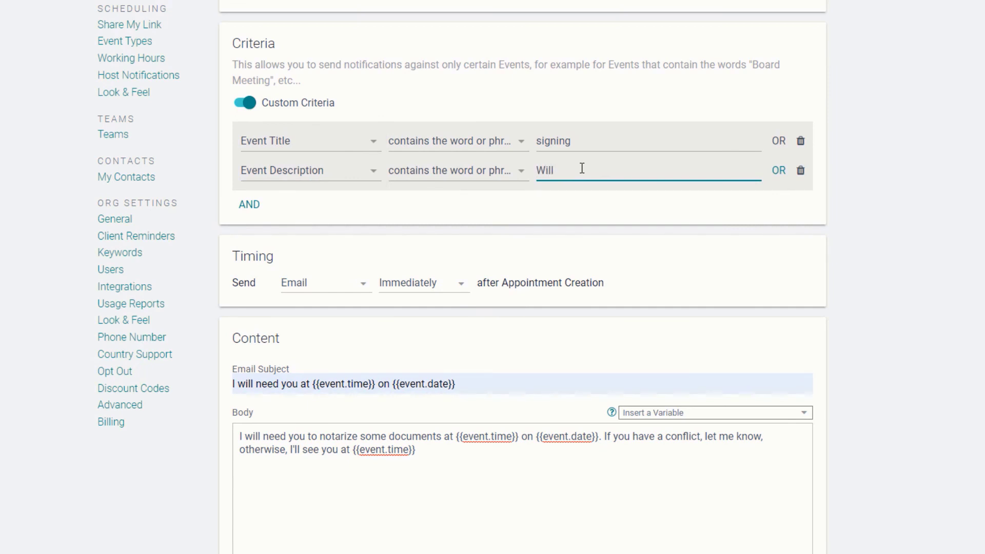
# Step: Add another OR criterion for Event Category tagged 'Needs Notary'
pyautogui.click(775, 170)
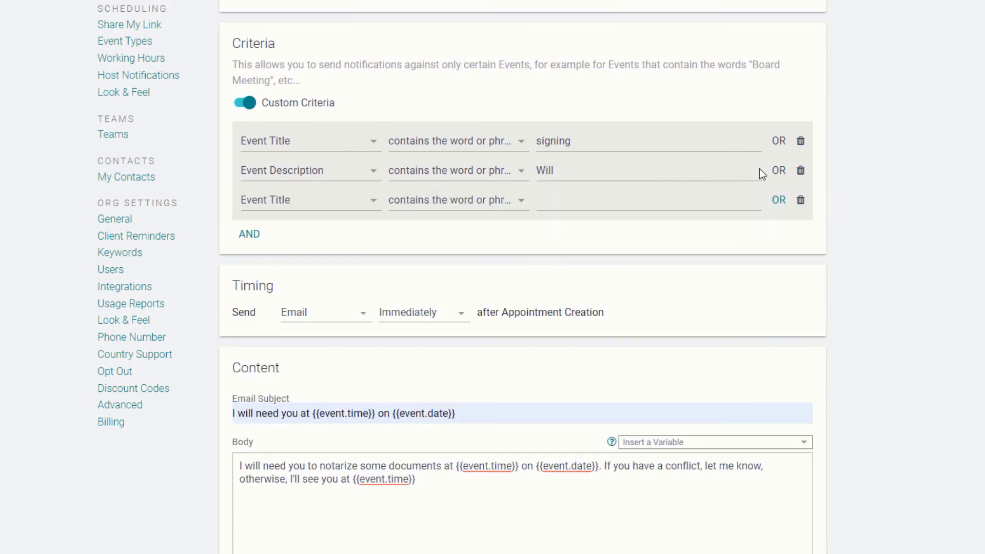
pyautogui.click(338, 208)
pyautogui.click(308, 366)
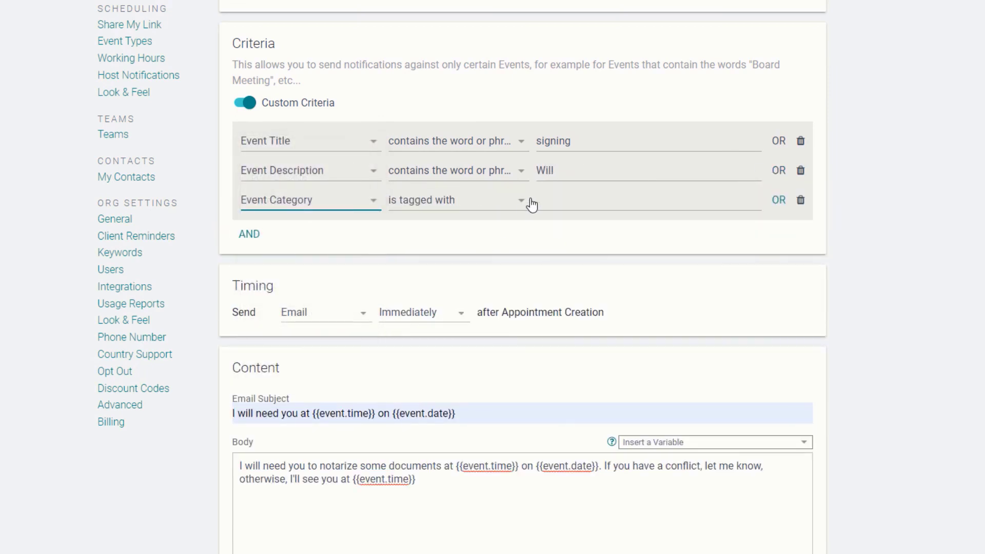
pyautogui.click(562, 200)
pyautogui.write('Needs No')
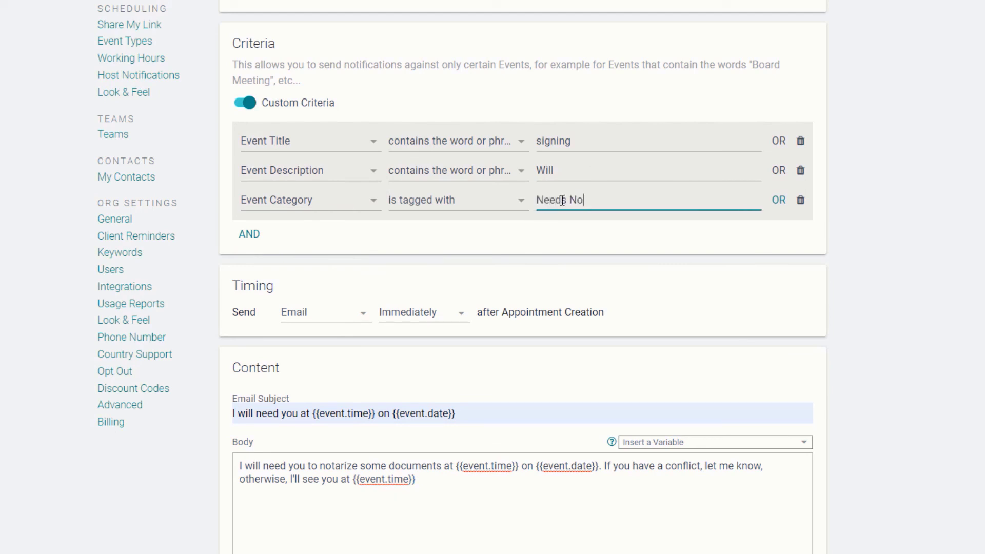
pyautogui.write('tary')
pyautogui.click(691, 239)
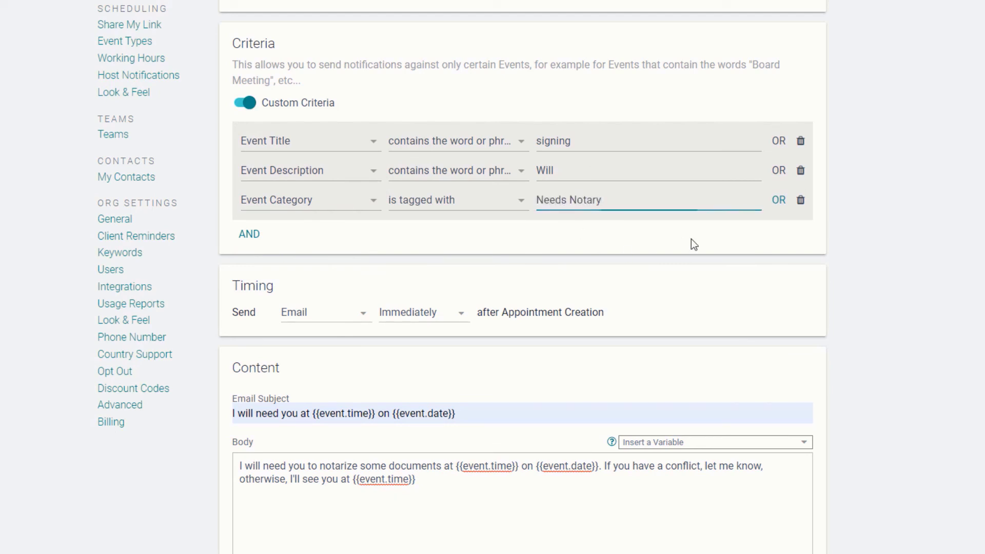